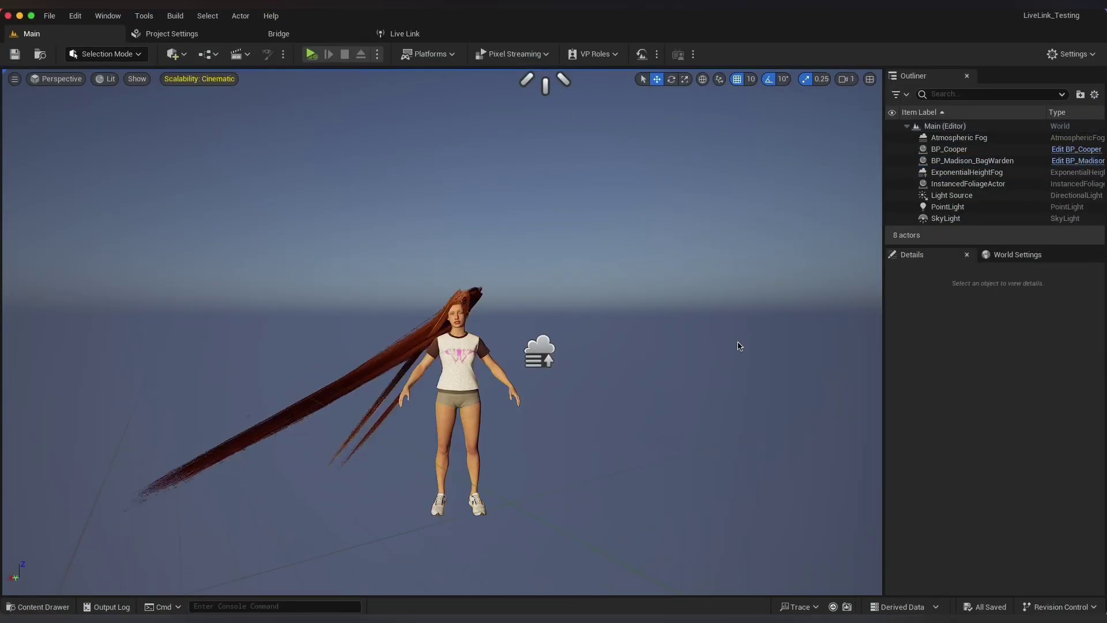
# Fly the viewport camera in to a close view of the character's hair-covered face
pyautogui.scroll(10, 485, 336)
pyautogui.scroll(-10, 485, 336)
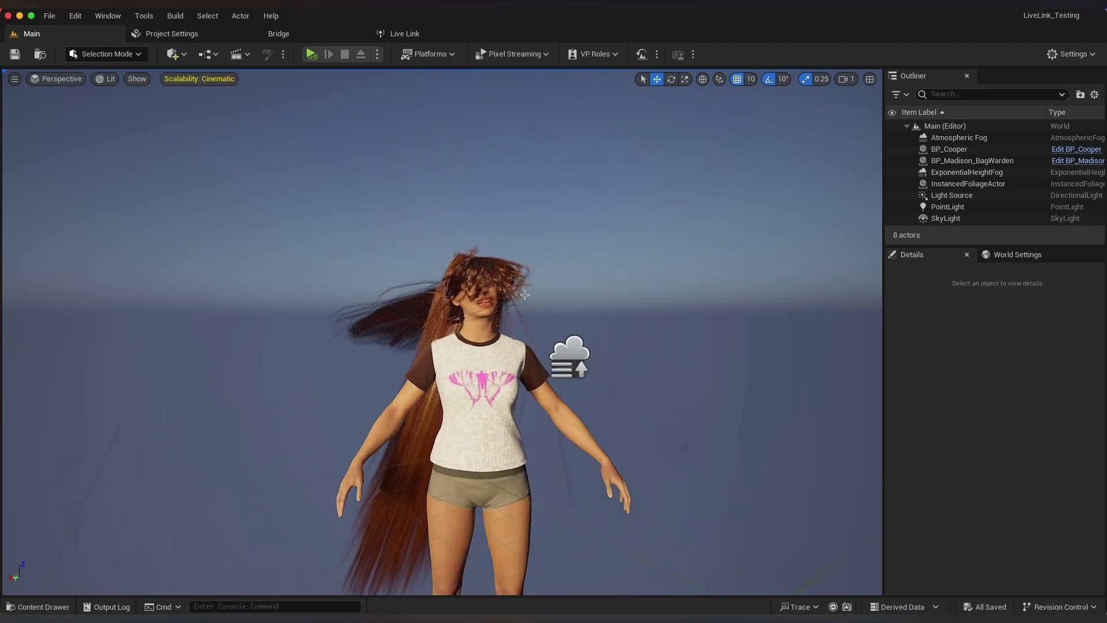
pyautogui.scroll(5, 524, 297)
pyautogui.scroll(-5, 597, 324)
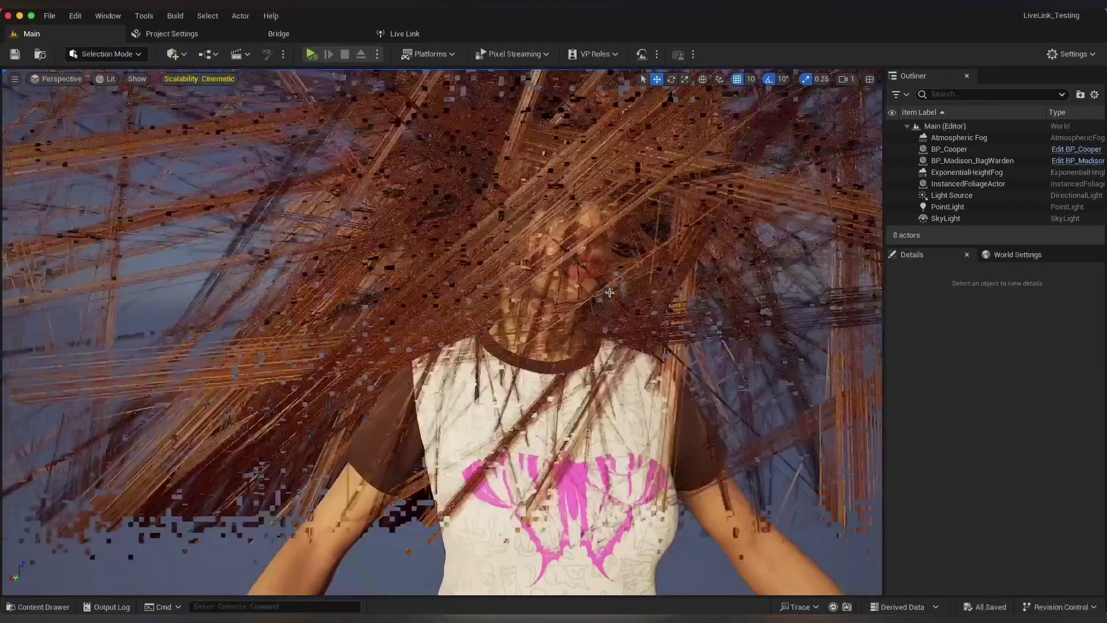
pyautogui.scroll(-5, 610, 291)
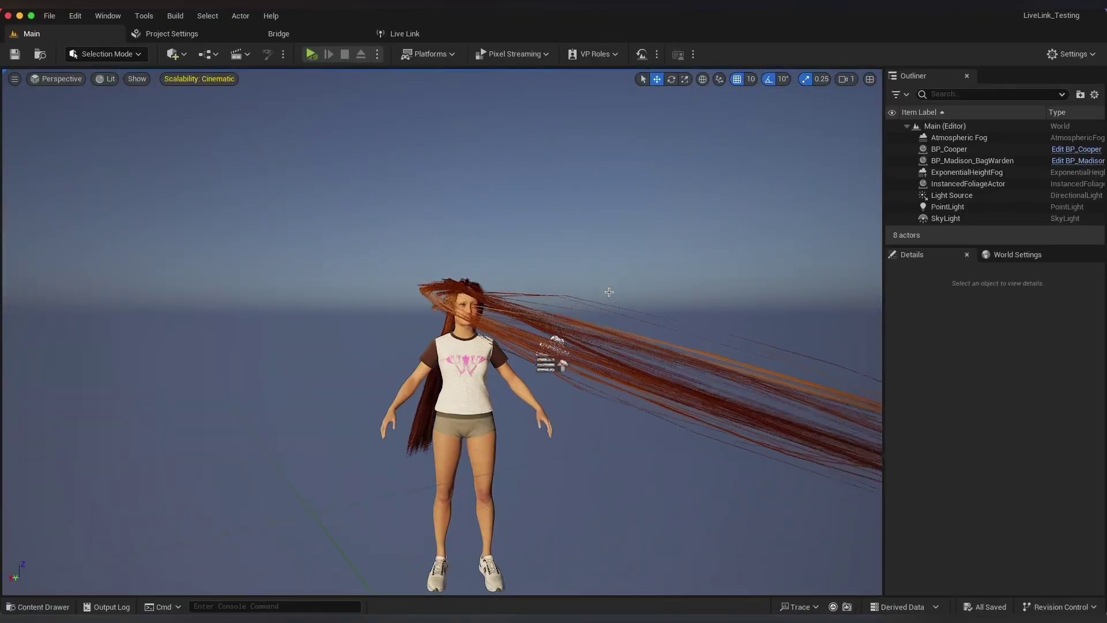
pyautogui.scroll(8, 609, 292)
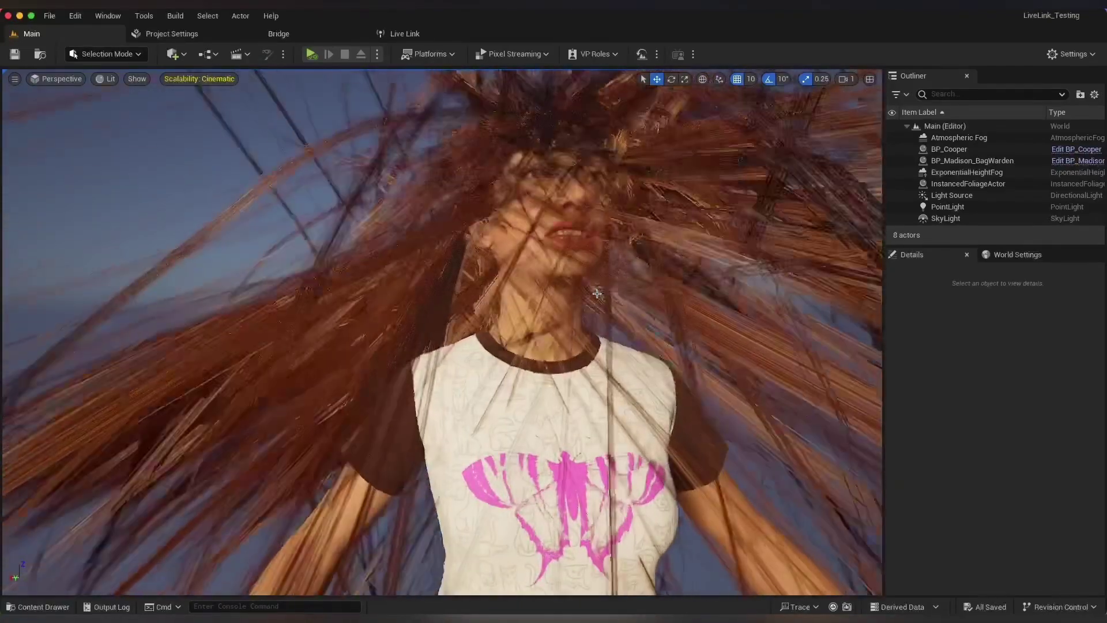
pyautogui.scroll(-5, 597, 293)
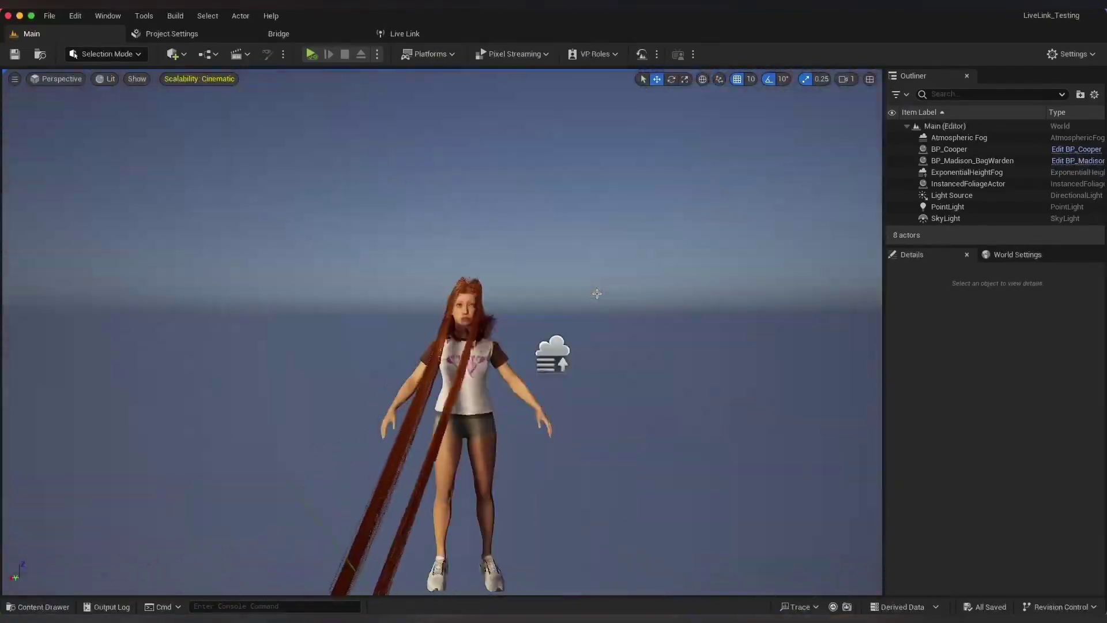
pyautogui.press('w')
pyautogui.scroll(-3, 596, 297)
pyautogui.moveTo(596, 296); pyautogui.dragTo(596, 296, button='right')
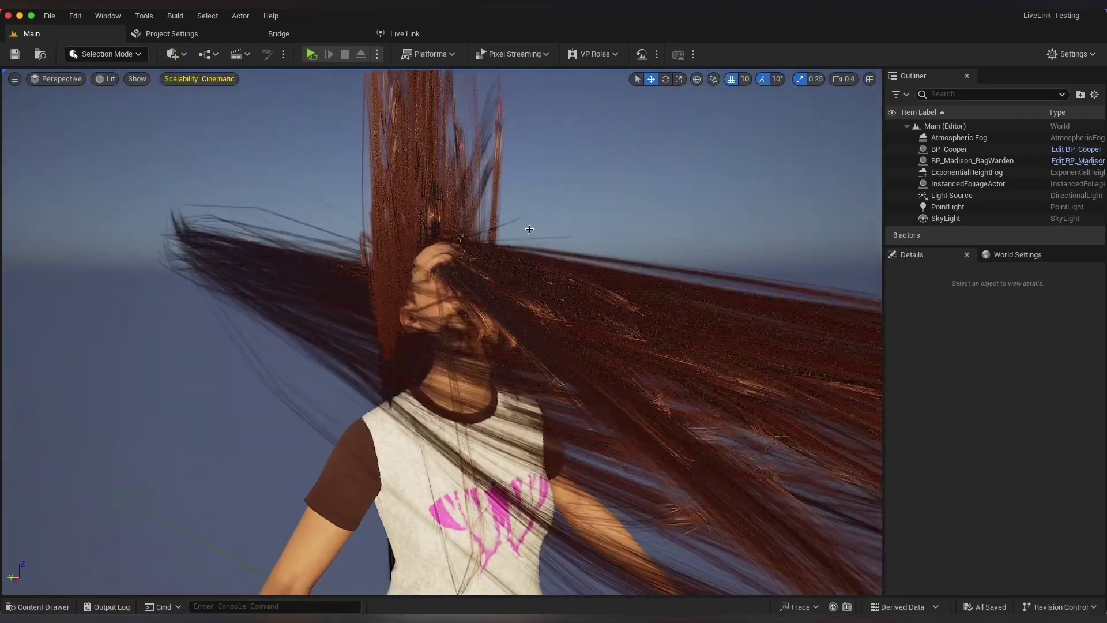
# Select BP_Madison_BagWarden and its Hair groom component, showing hair width 0.1
pyautogui.click(972, 160)
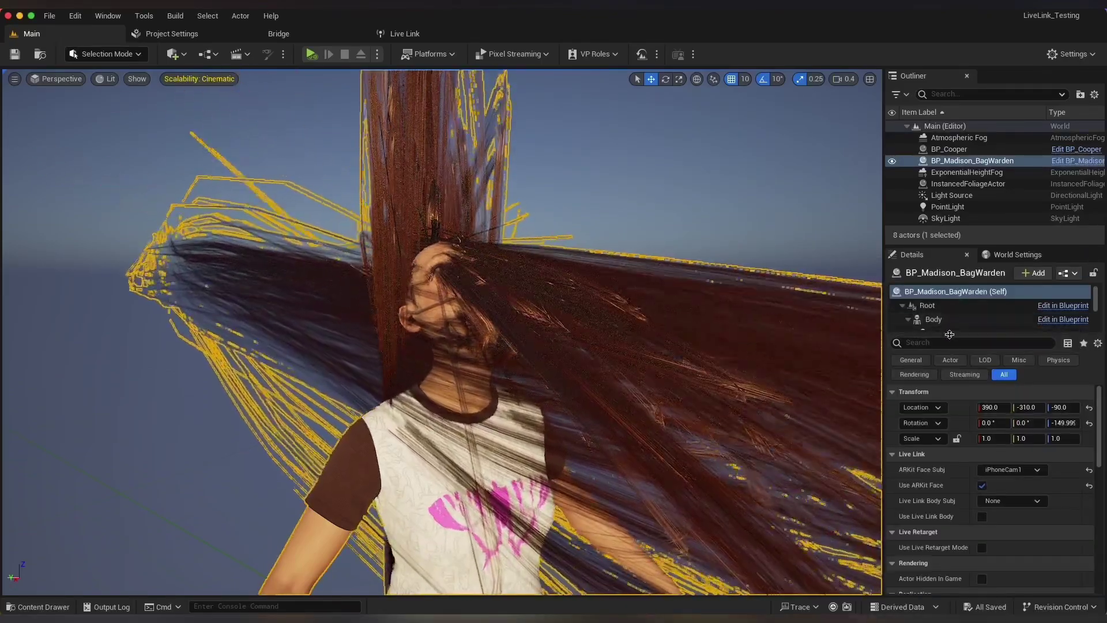
pyautogui.moveTo(952, 347); pyautogui.dragTo(953, 375)
pyautogui.scroll(-3, 941, 361)
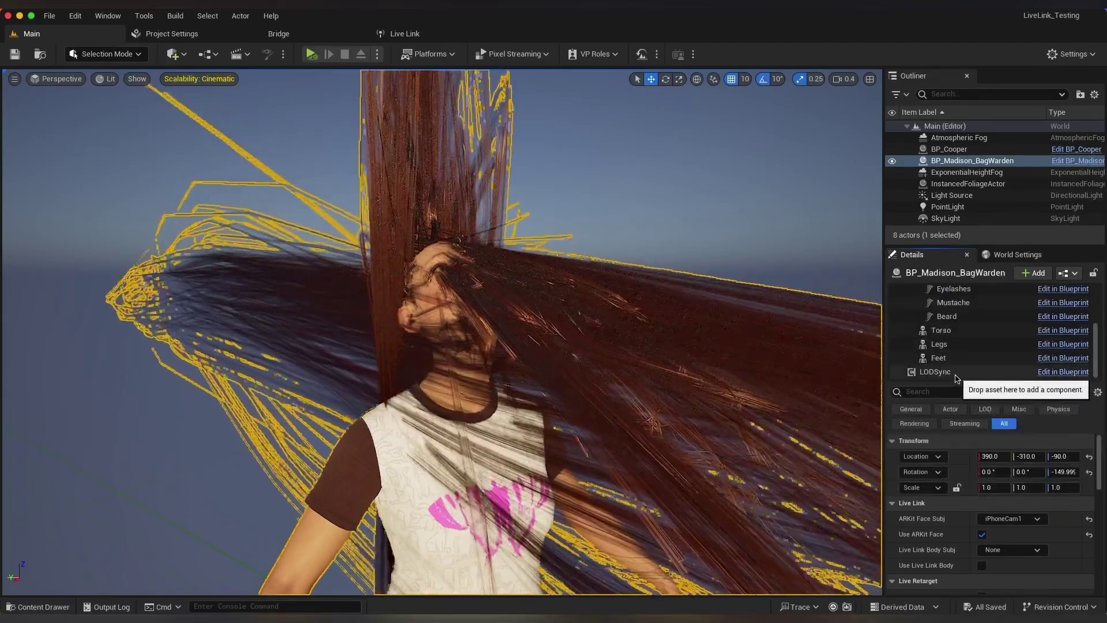
pyautogui.scroll(3, 957, 353)
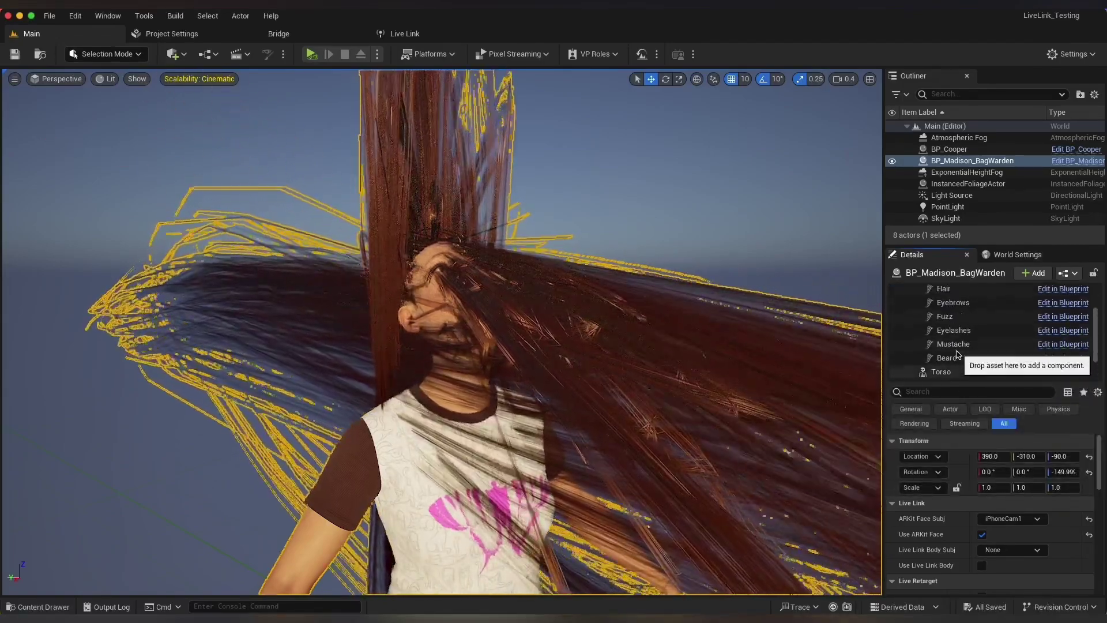
pyautogui.scroll(3, 957, 354)
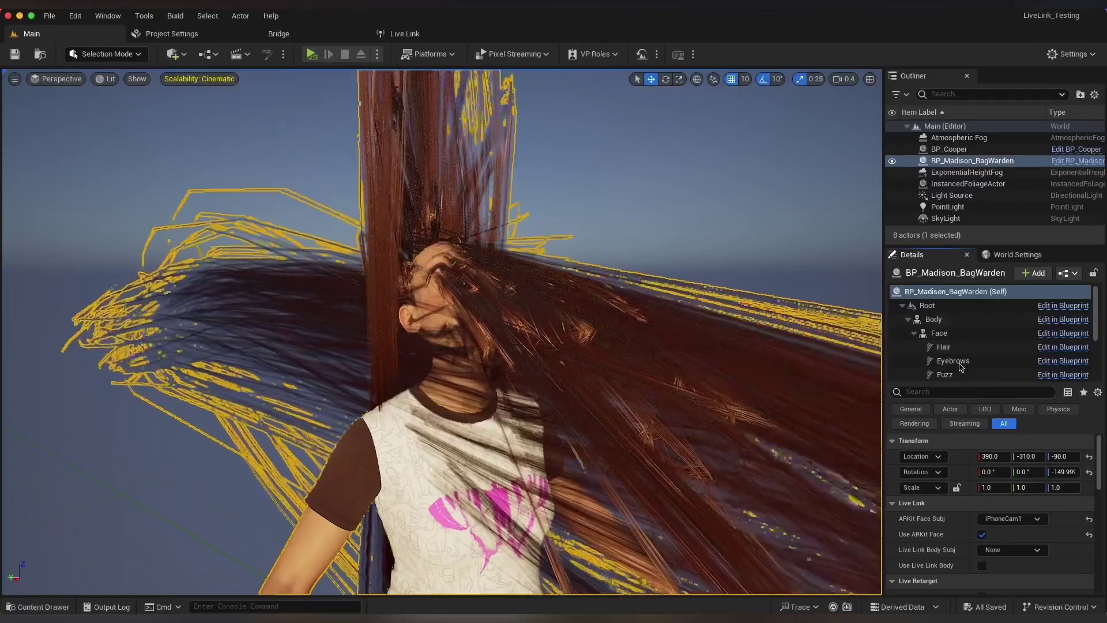
pyautogui.click(968, 346)
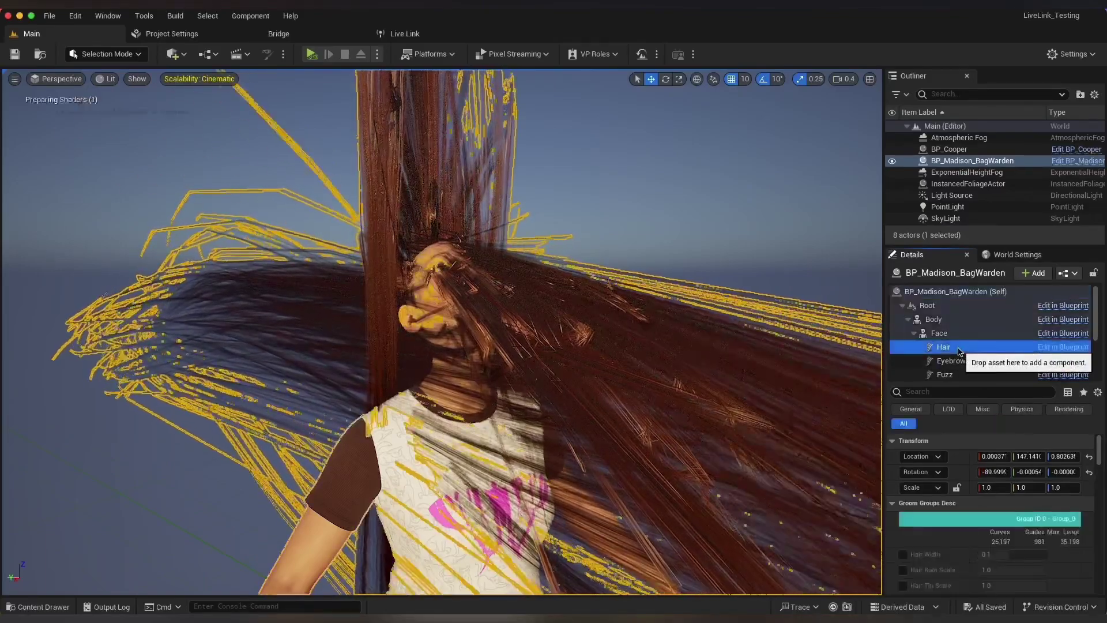
pyautogui.click(1066, 346)
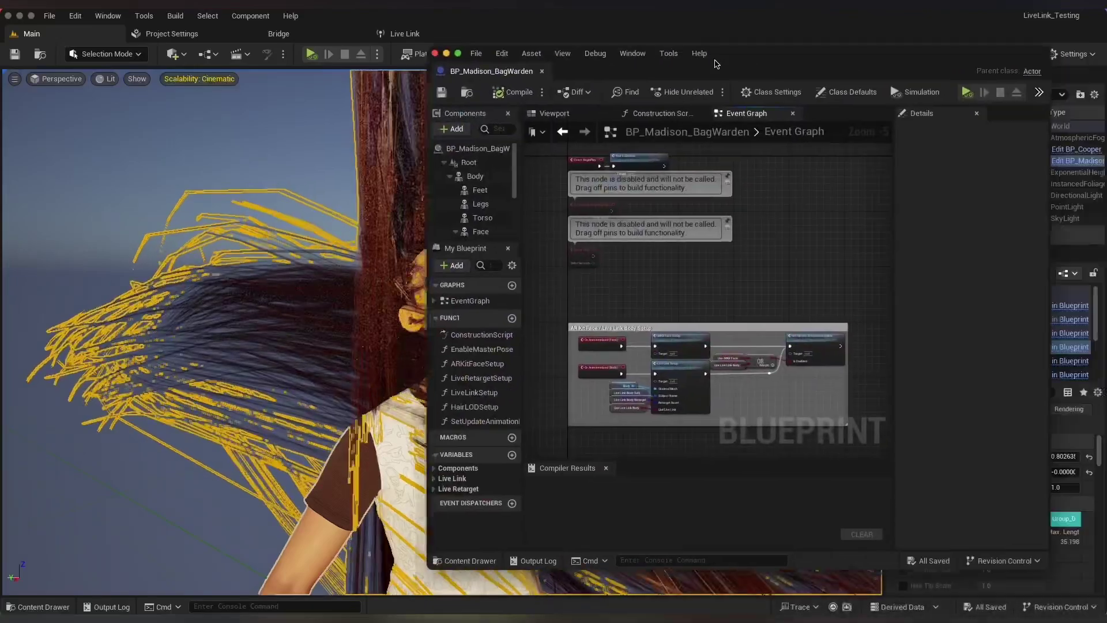
# Select Hair in the BP_Madison_BagWarden Blueprint and show its groom asset Hair_L_Straight
pyautogui.moveTo(715, 63); pyautogui.dragTo(585, 79)
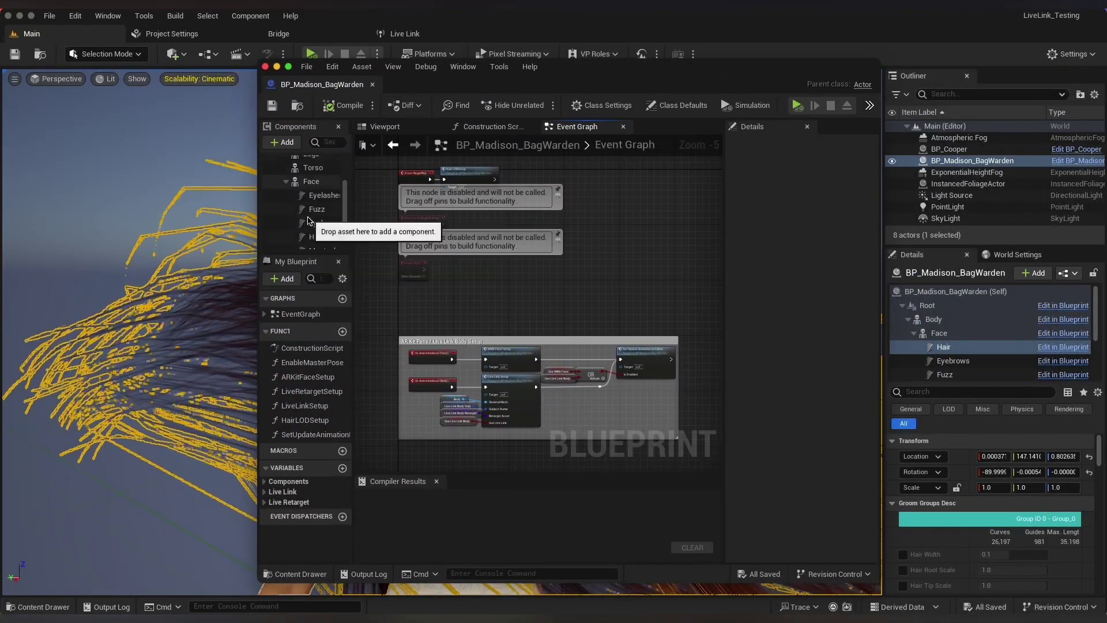
pyautogui.click(316, 228)
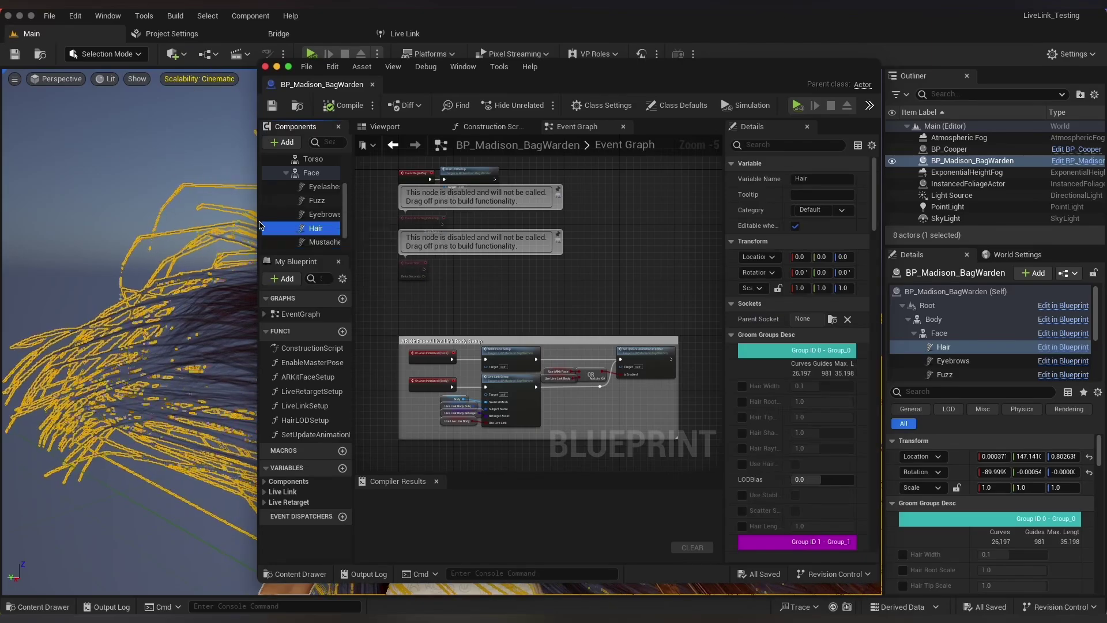
pyautogui.moveTo(432, 254); pyautogui.dragTo(539, 254)
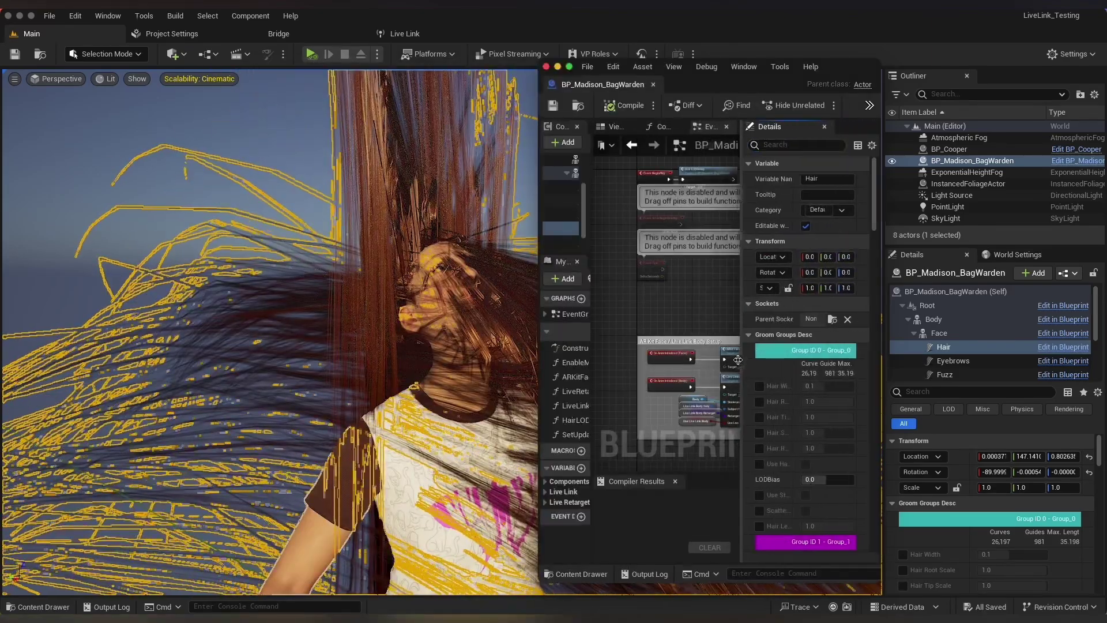
pyautogui.scroll(-5, 821, 397)
pyautogui.scroll(-5, 821, 397)
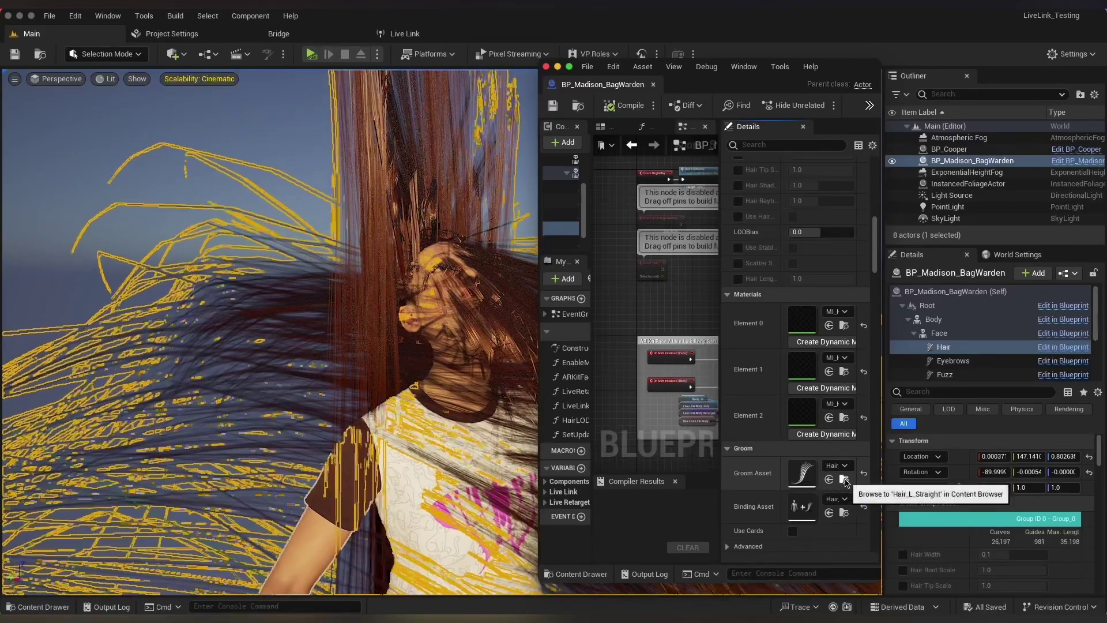
# Open Hair_L_Straight from the Content Browser and widen its editor to show the LOD settings
pyautogui.click(844, 480)
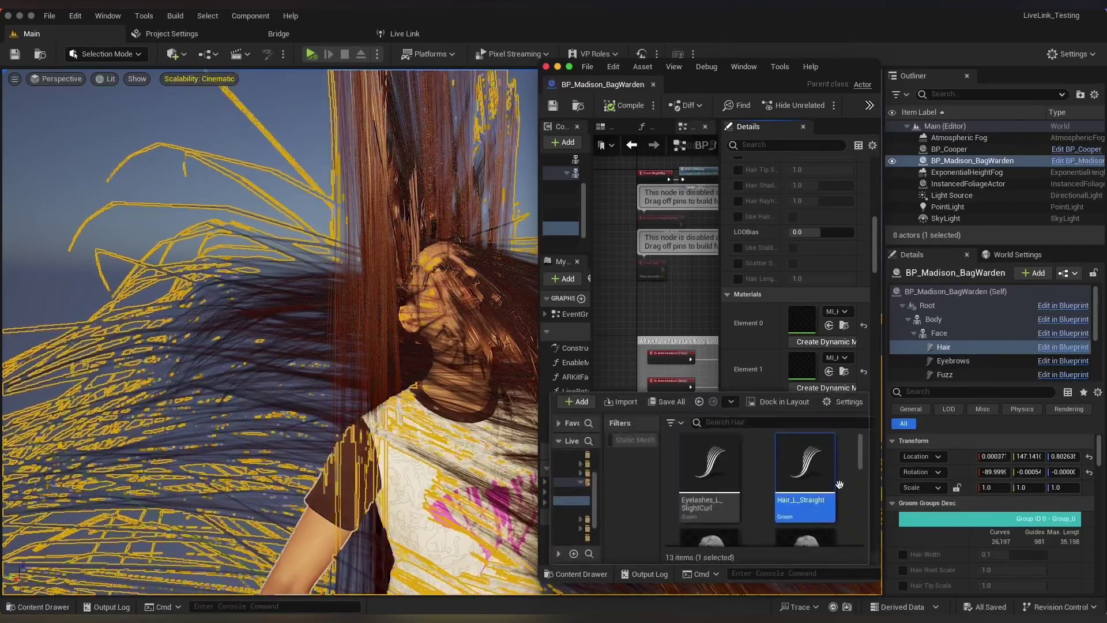
pyautogui.doubleClick(797, 461)
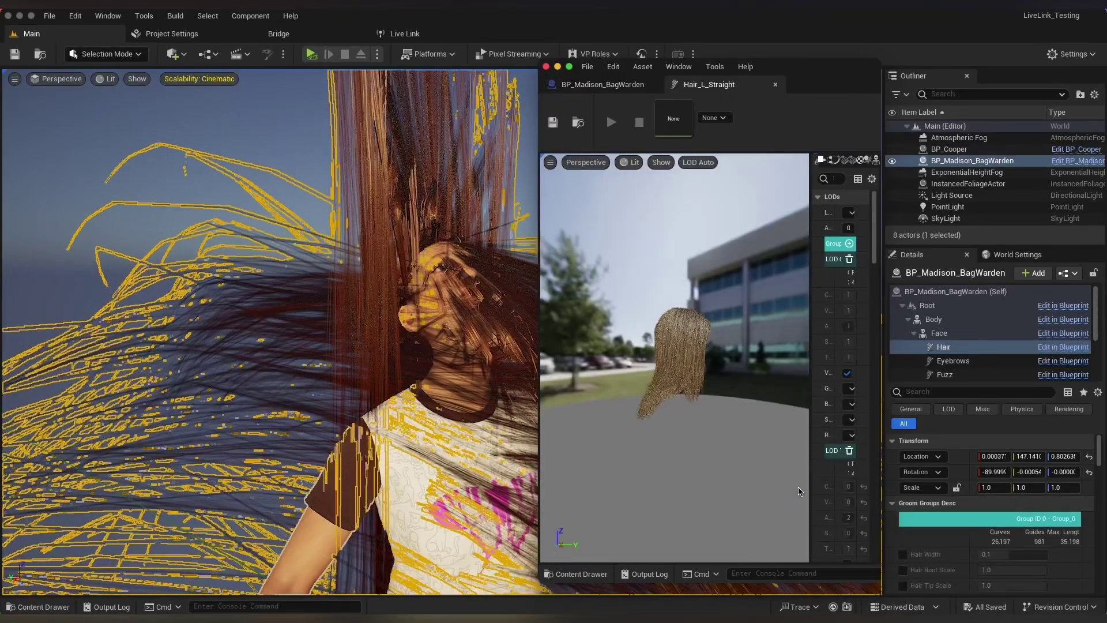
pyautogui.moveTo(881, 387); pyautogui.dragTo(1054, 386)
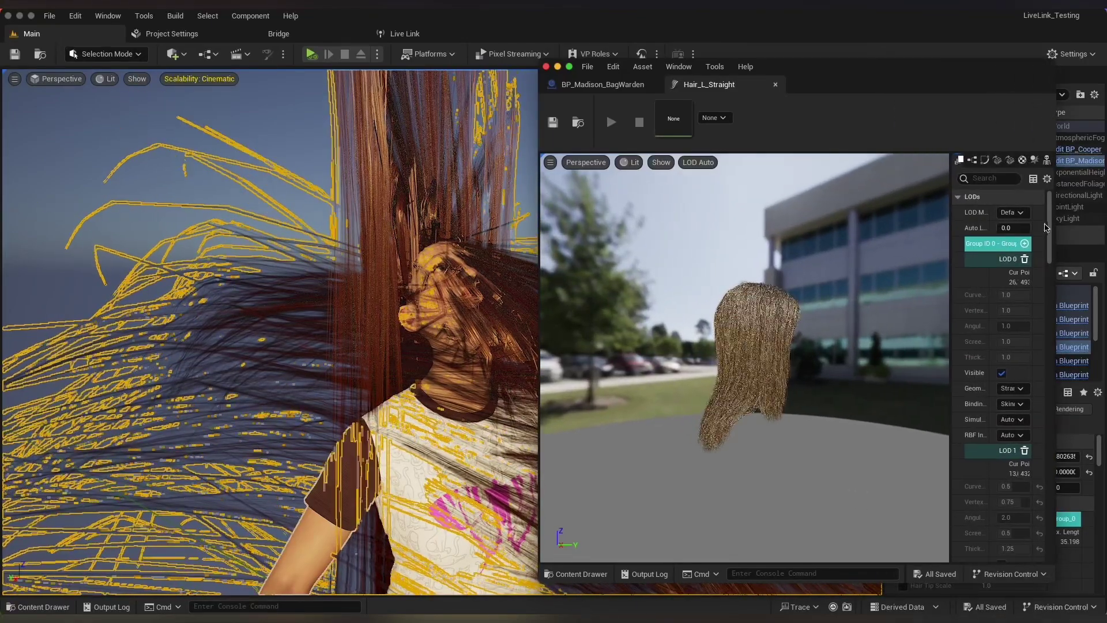
# Filter the groom settings by 'RBF' and set the first two LODs' RBF interpolation to Disable
pyautogui.click(1002, 178)
pyautogui.write('RBF')
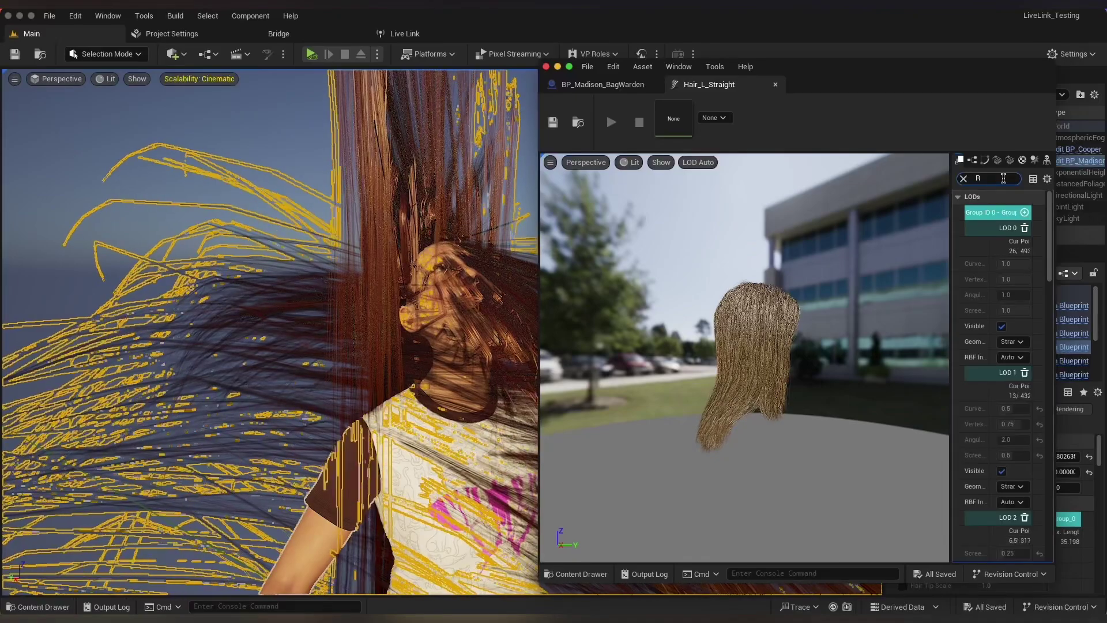
pyautogui.click(1025, 213)
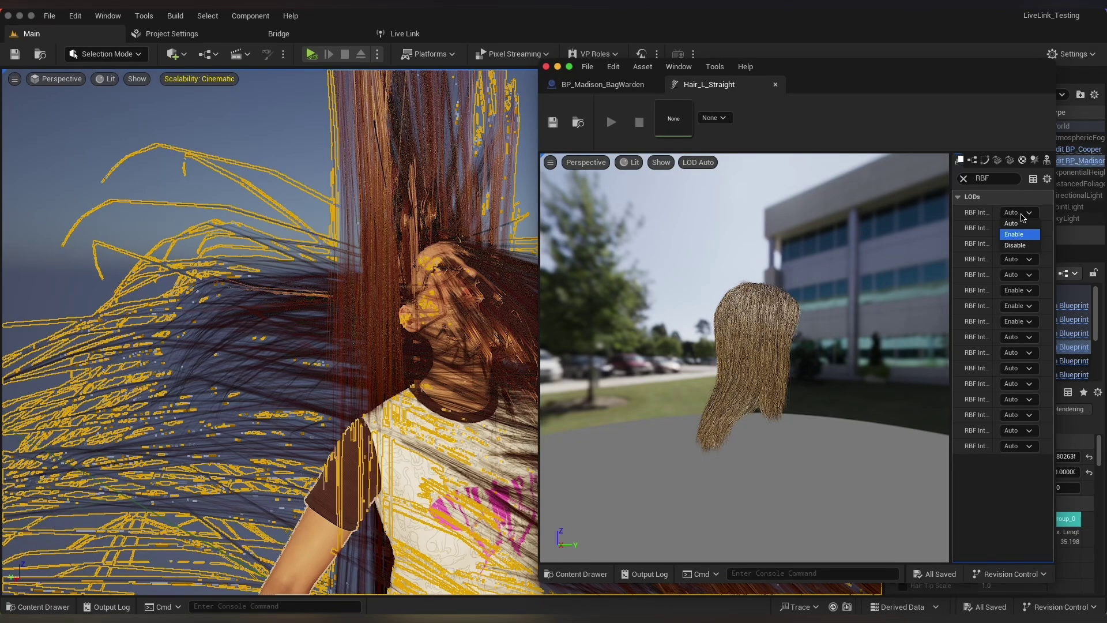
pyautogui.click(1018, 234)
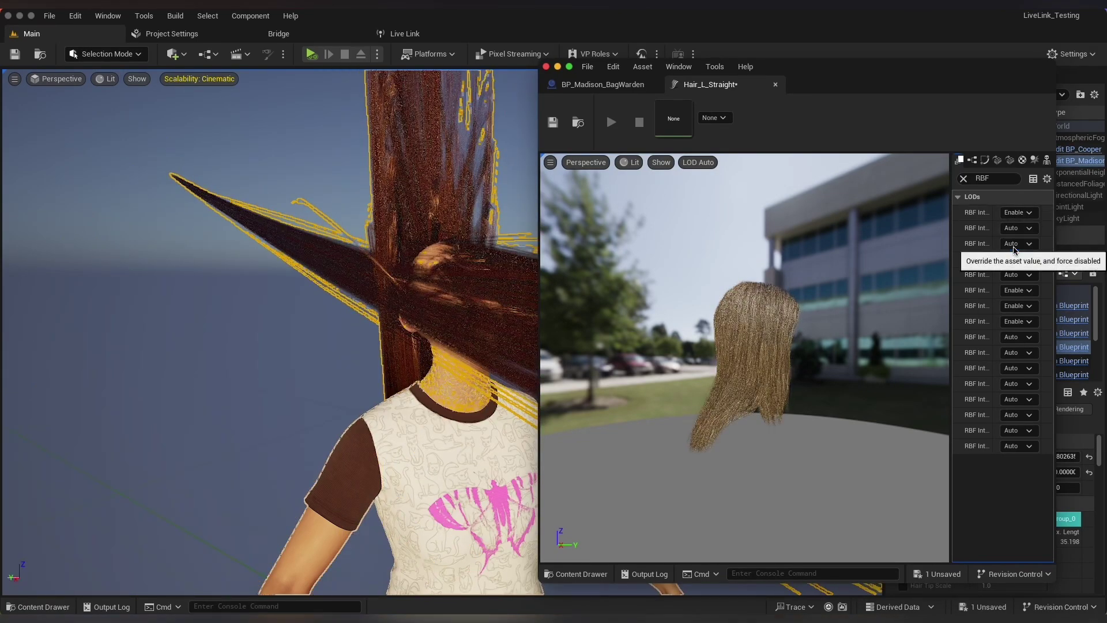
pyautogui.click(1015, 249)
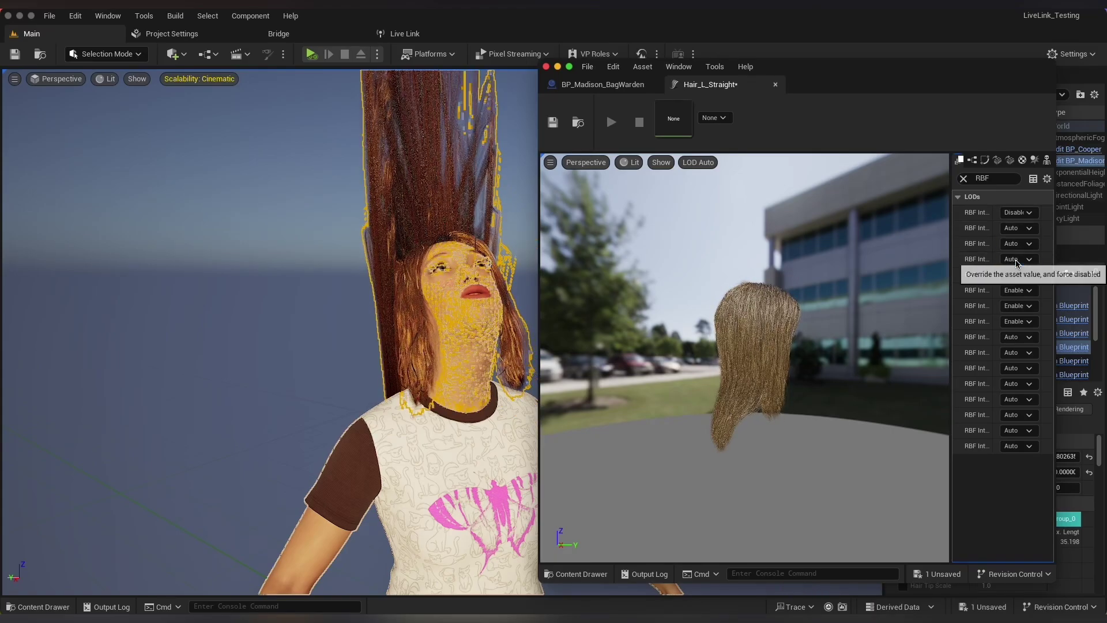
pyautogui.click(1016, 262)
# Set RBF interpolation to Disable on the third, fourth and fifth LODs
pyautogui.click(1017, 243)
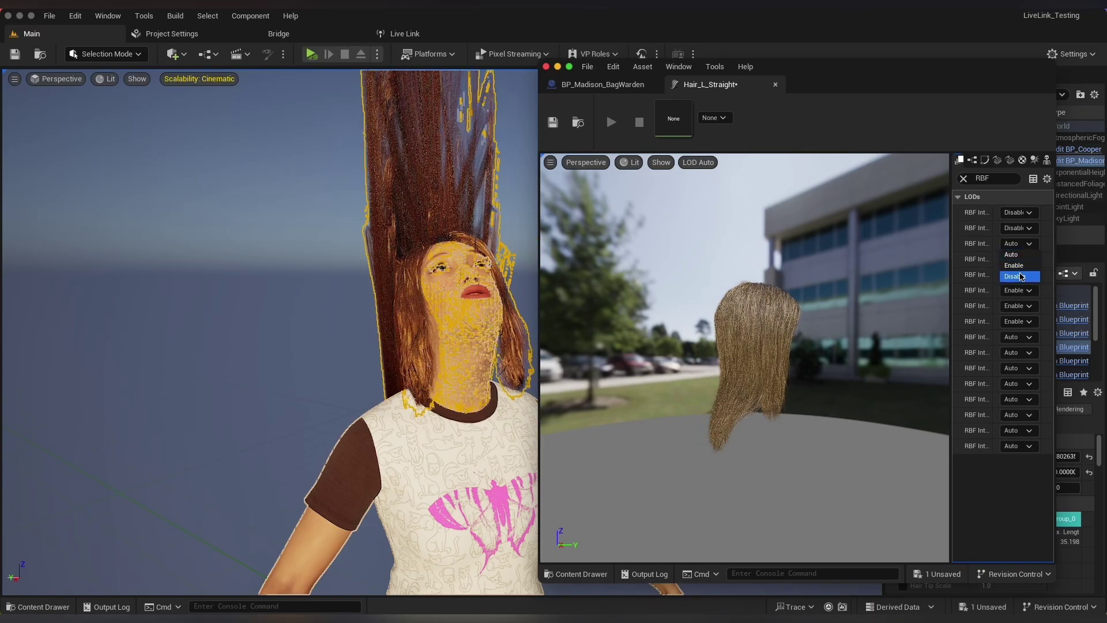
pyautogui.click(1020, 276)
pyautogui.click(1017, 259)
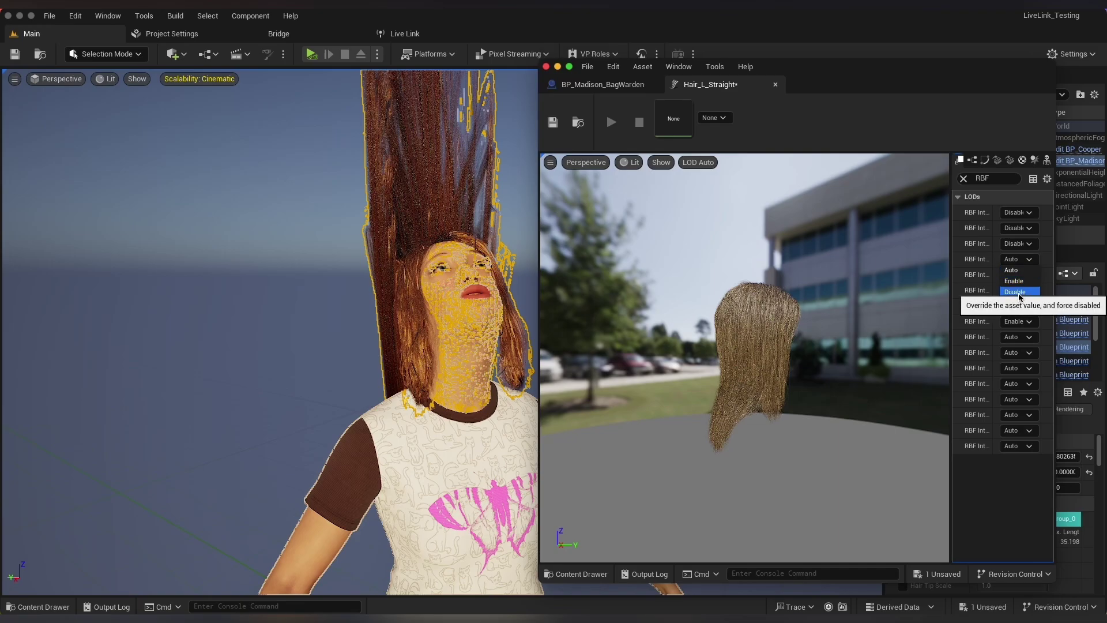
pyautogui.click(1015, 293)
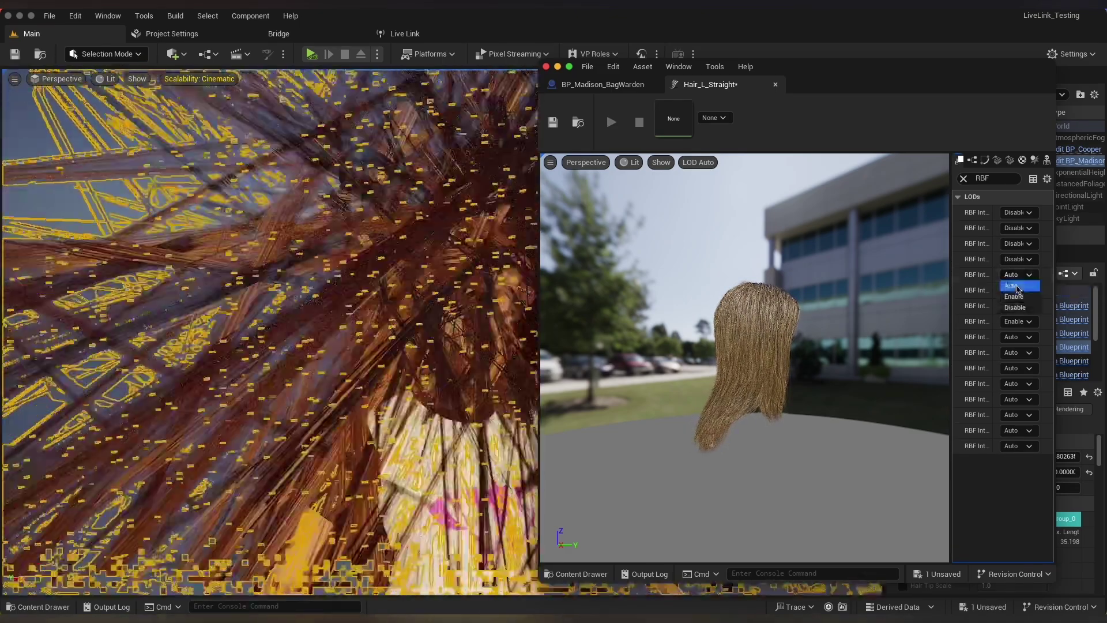
pyautogui.click(1018, 275)
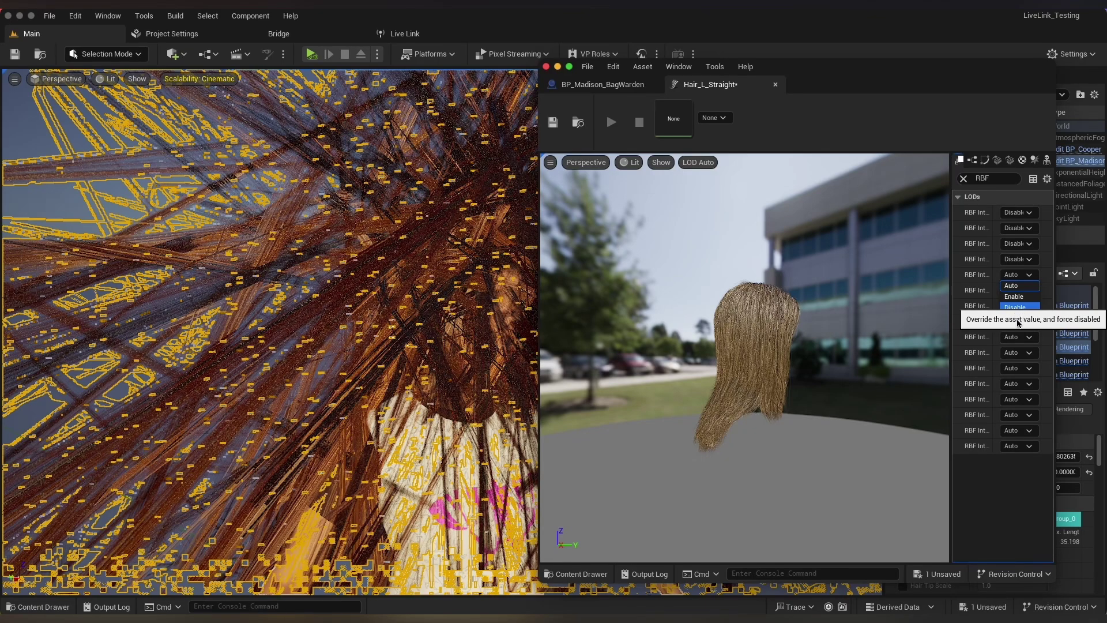
pyautogui.click(1014, 307)
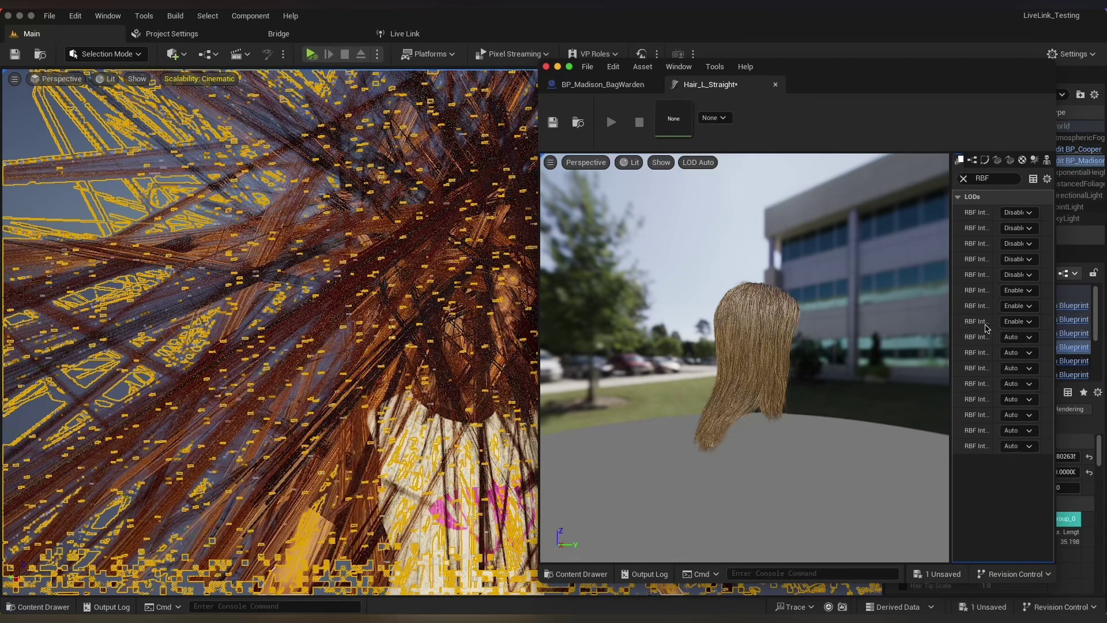
# Set RBF interpolation to Disable on the sixth, seventh and ninth LODs
pyautogui.click(1018, 291)
pyautogui.click(1019, 324)
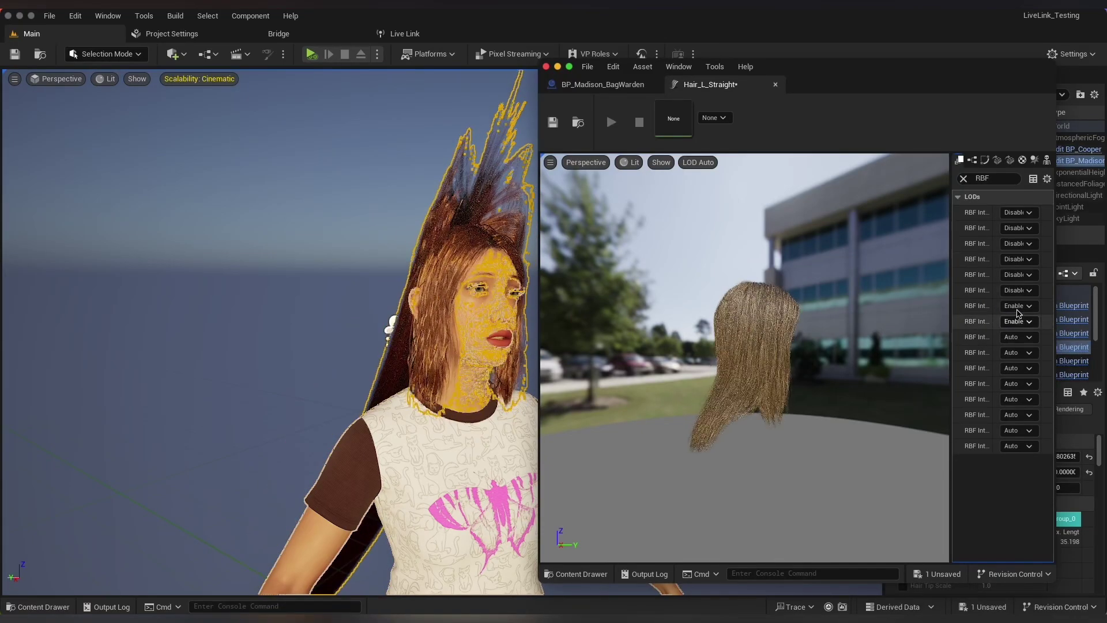
pyautogui.click(1019, 323)
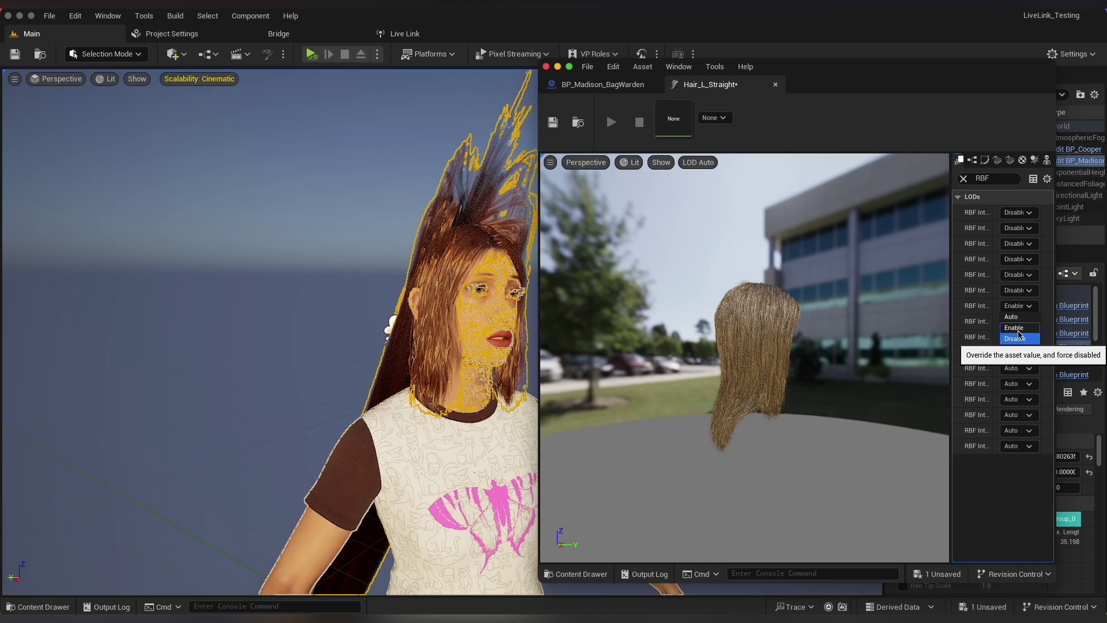
pyautogui.click(1016, 338)
pyautogui.click(1018, 338)
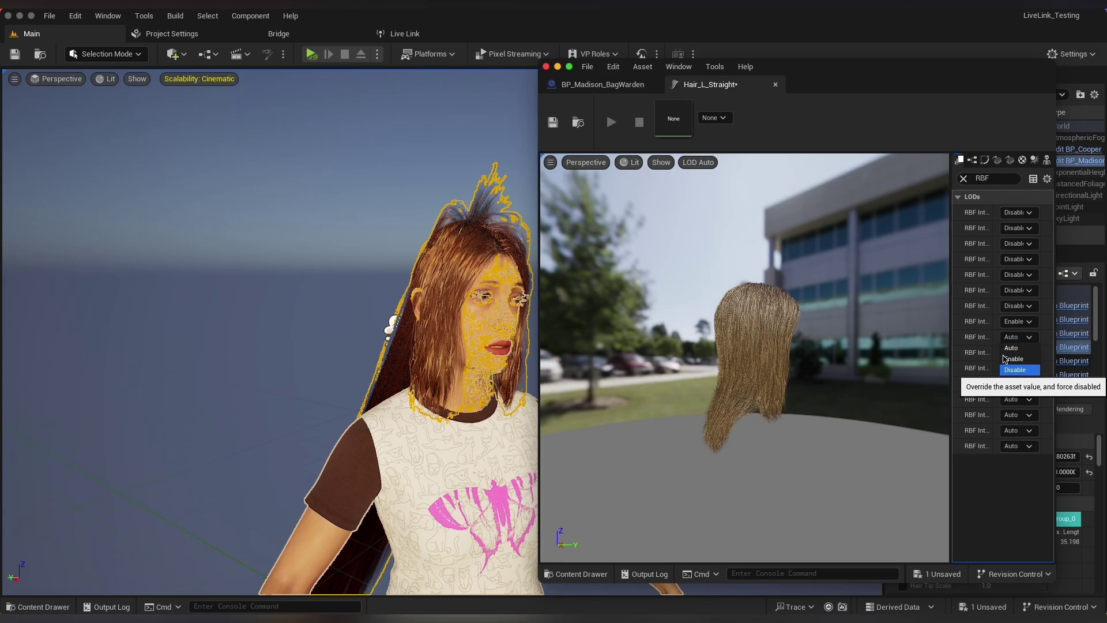
pyautogui.click(1016, 371)
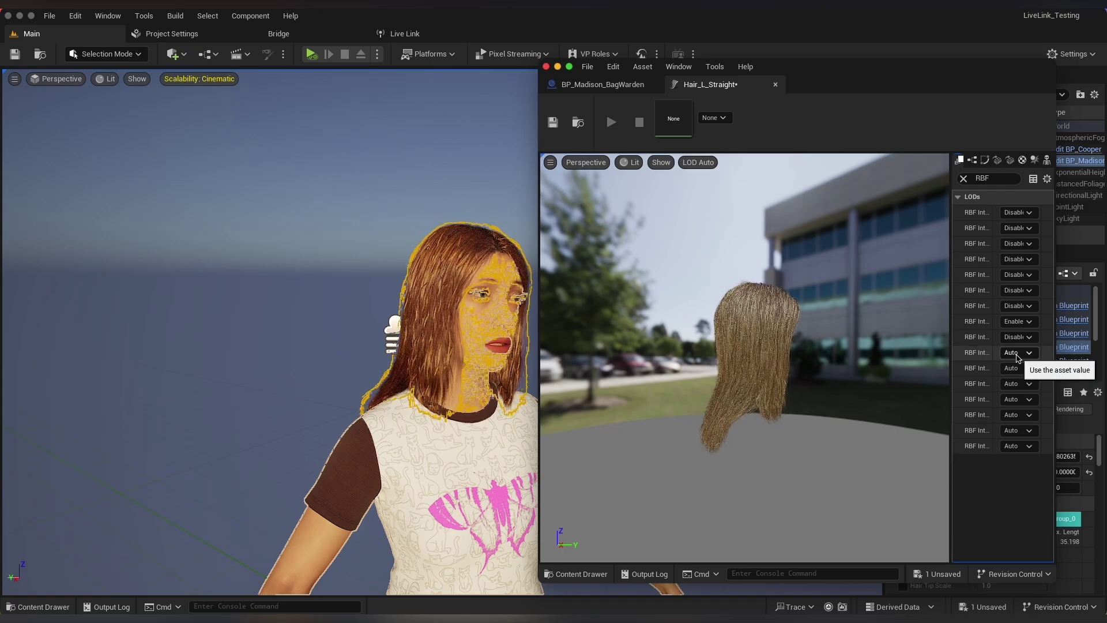
pyautogui.click(1016, 352)
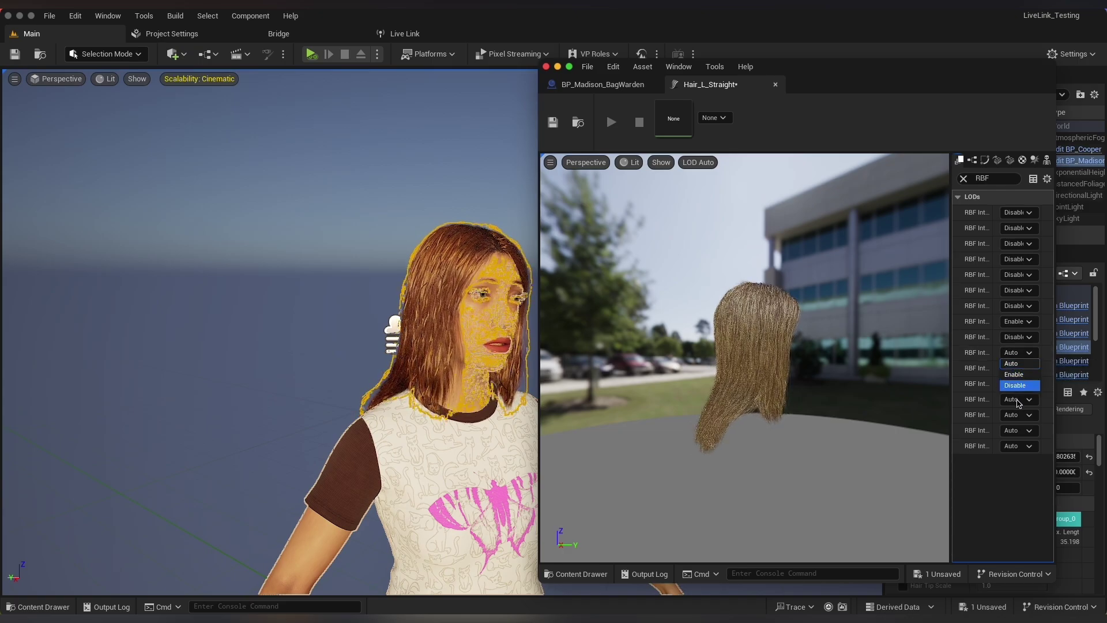
# Disable RBF interpolation on the tenth and eleventh LODs and save Hair_L_Straight
pyautogui.click(1015, 385)
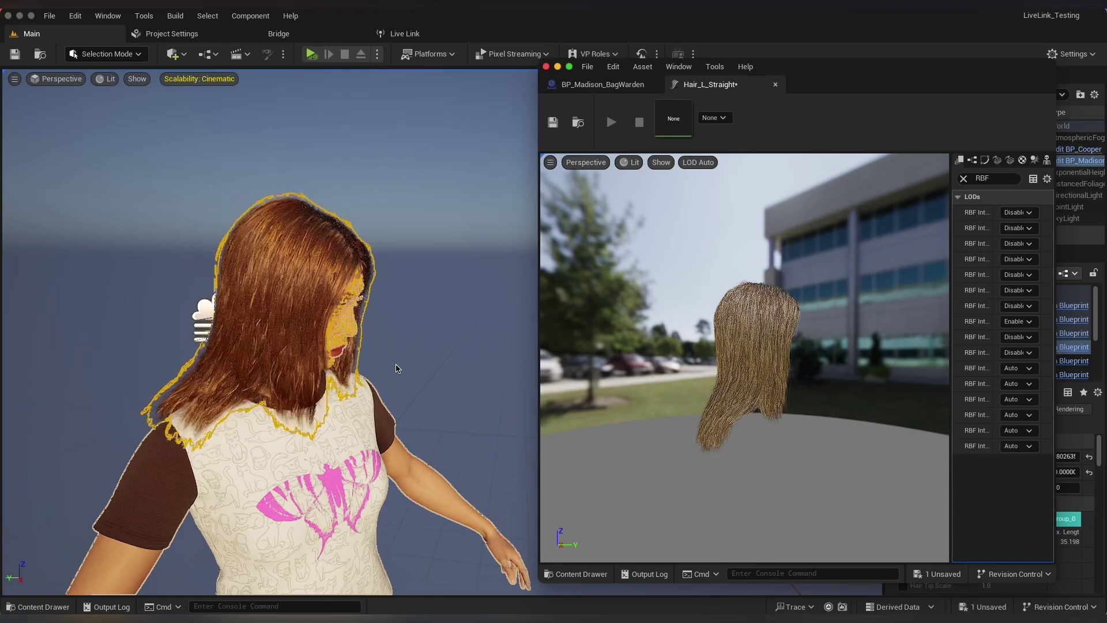
pyautogui.click(371, 324)
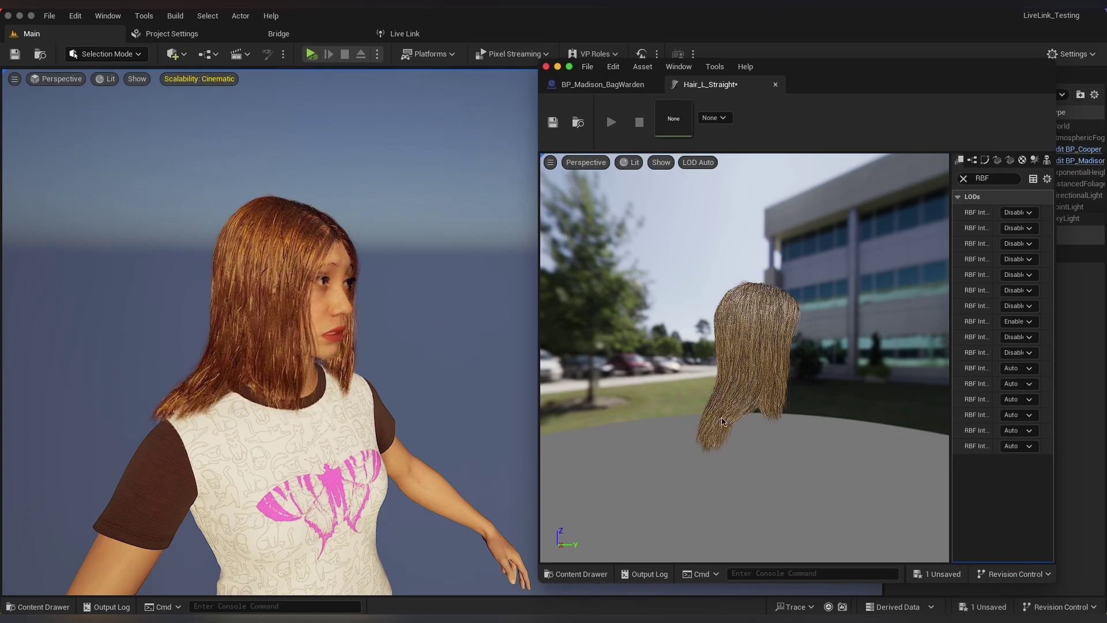
pyautogui.click(1015, 368)
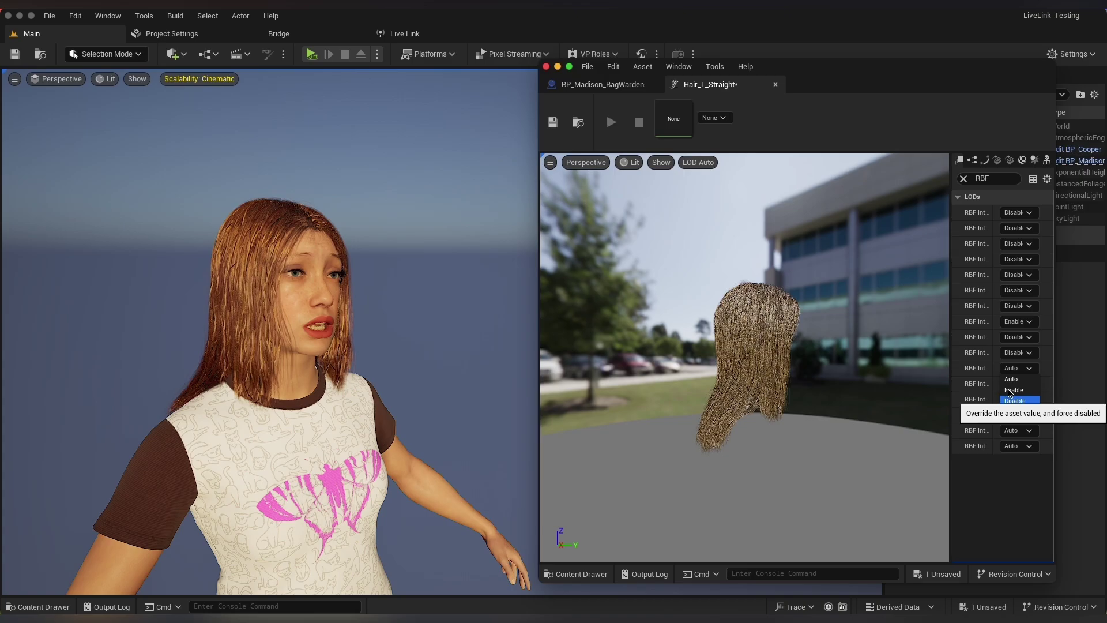
pyautogui.click(1015, 399)
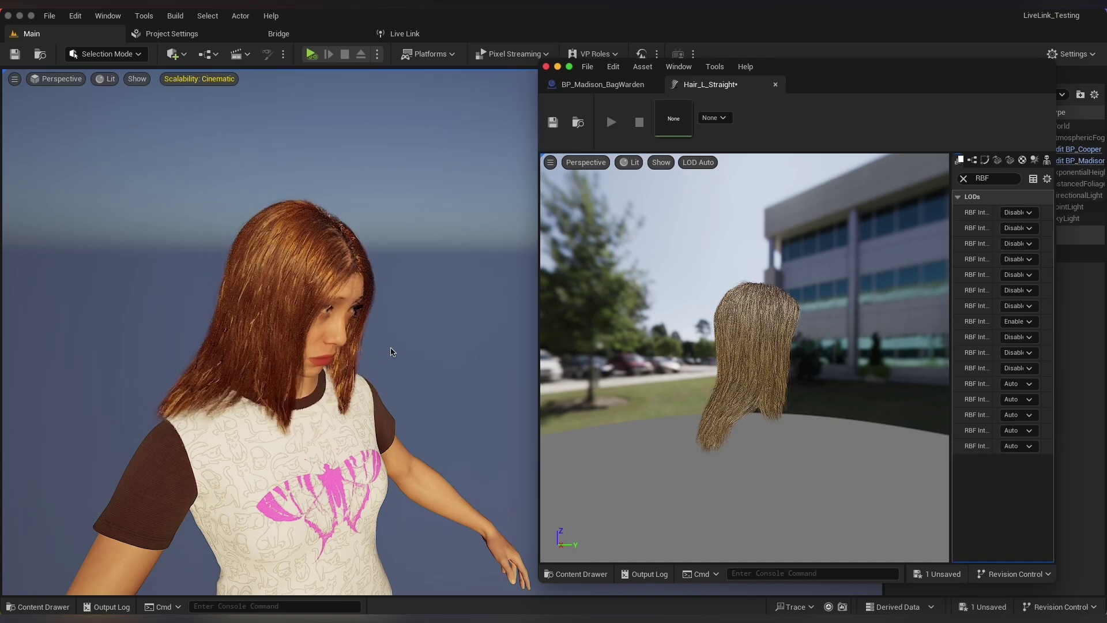
pyautogui.click(552, 122)
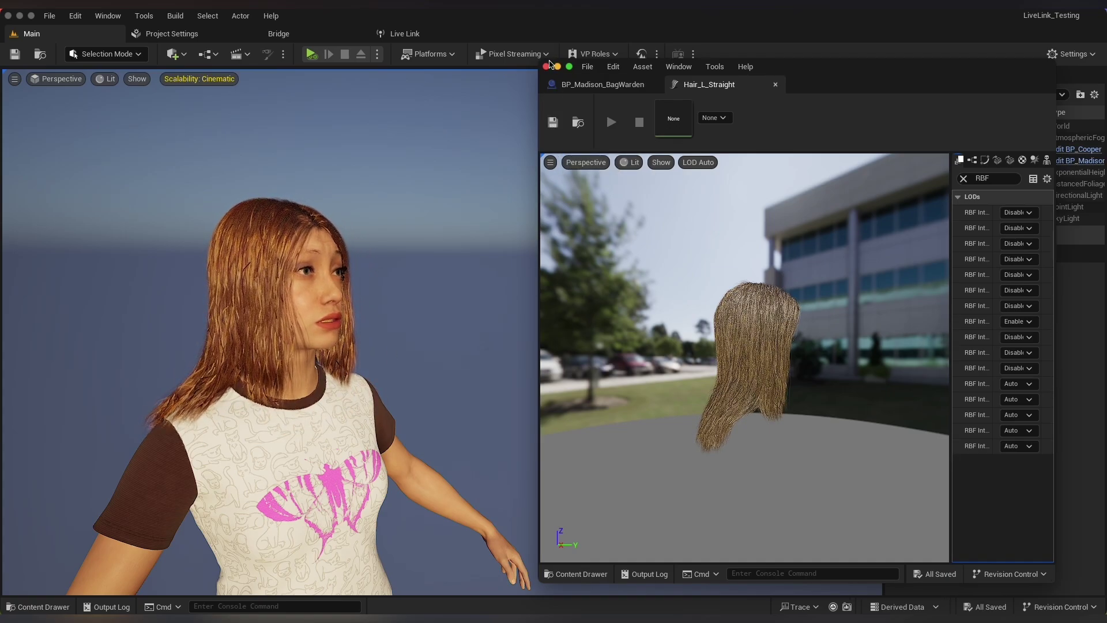
# Close the groom editor and select LODSync in the BP_Madison_BagWarden Blueprint
pyautogui.click(546, 67)
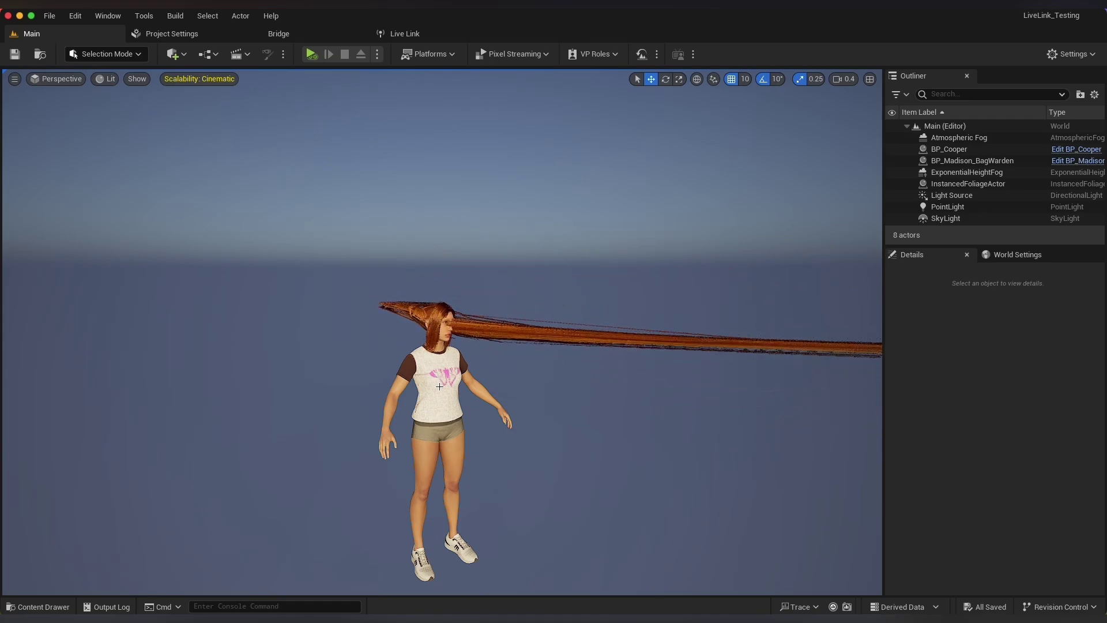
pyautogui.click(476, 341)
pyautogui.scroll(-3, 939, 377)
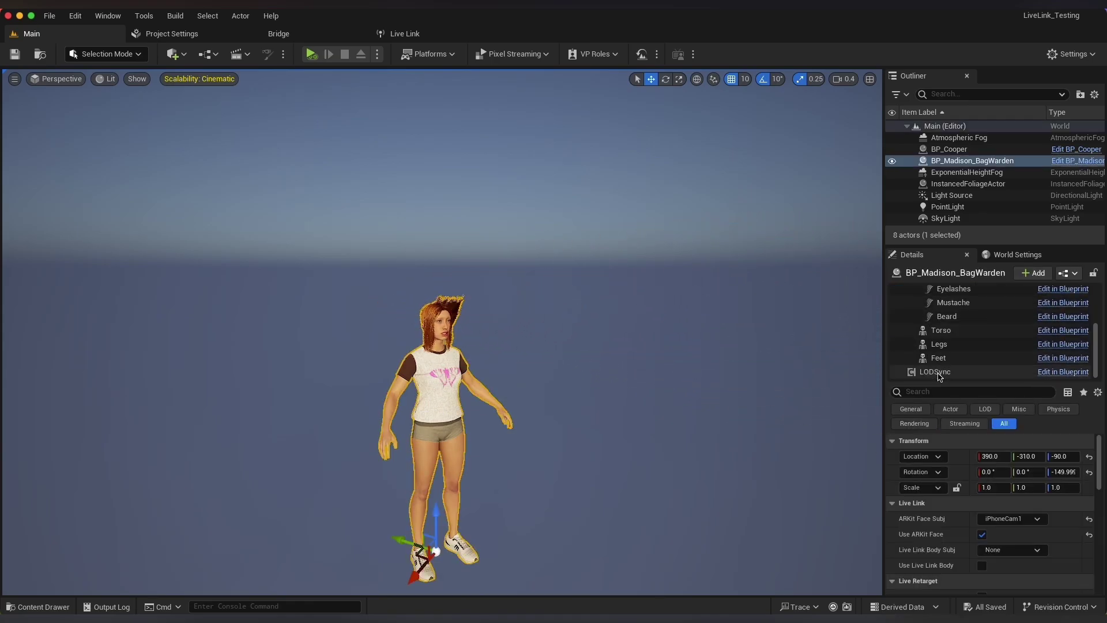
pyautogui.click(937, 372)
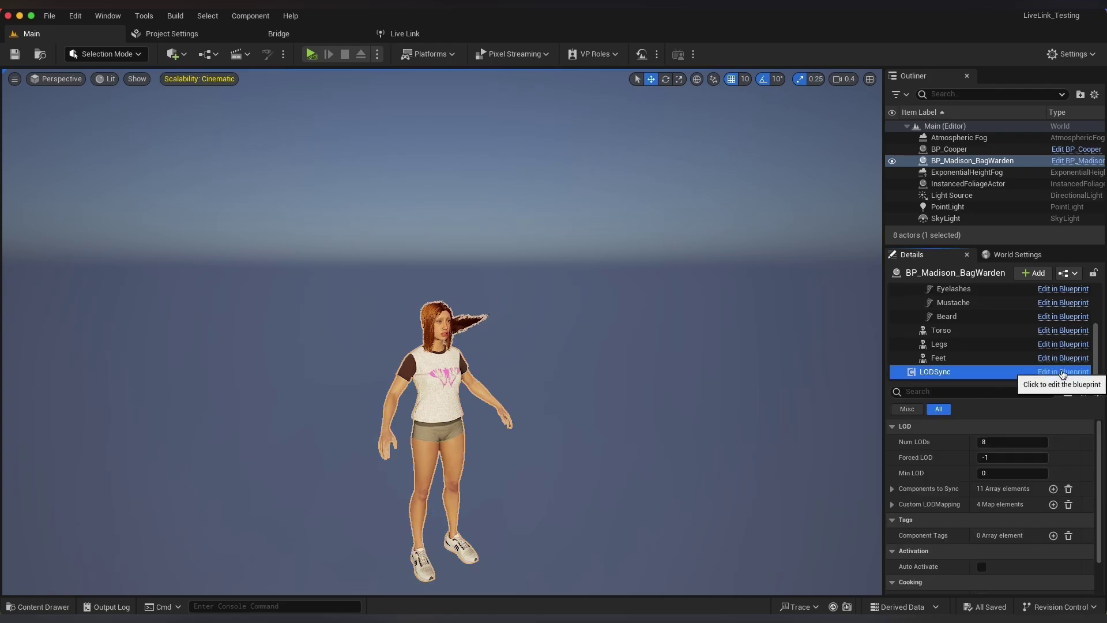
pyautogui.click(1061, 372)
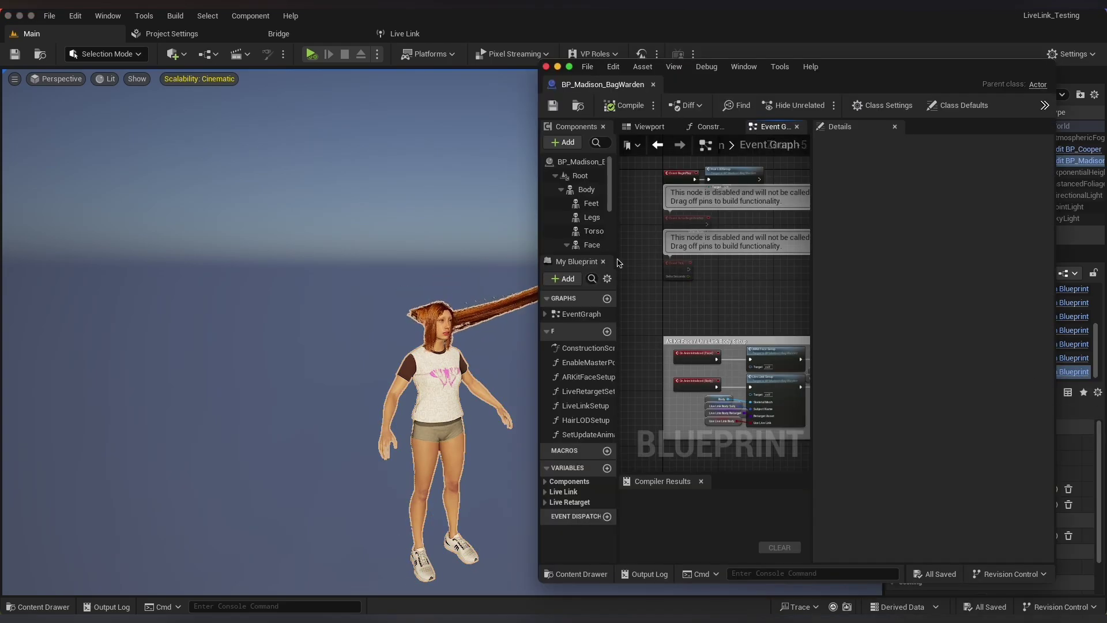
pyautogui.scroll(-5, 587, 231)
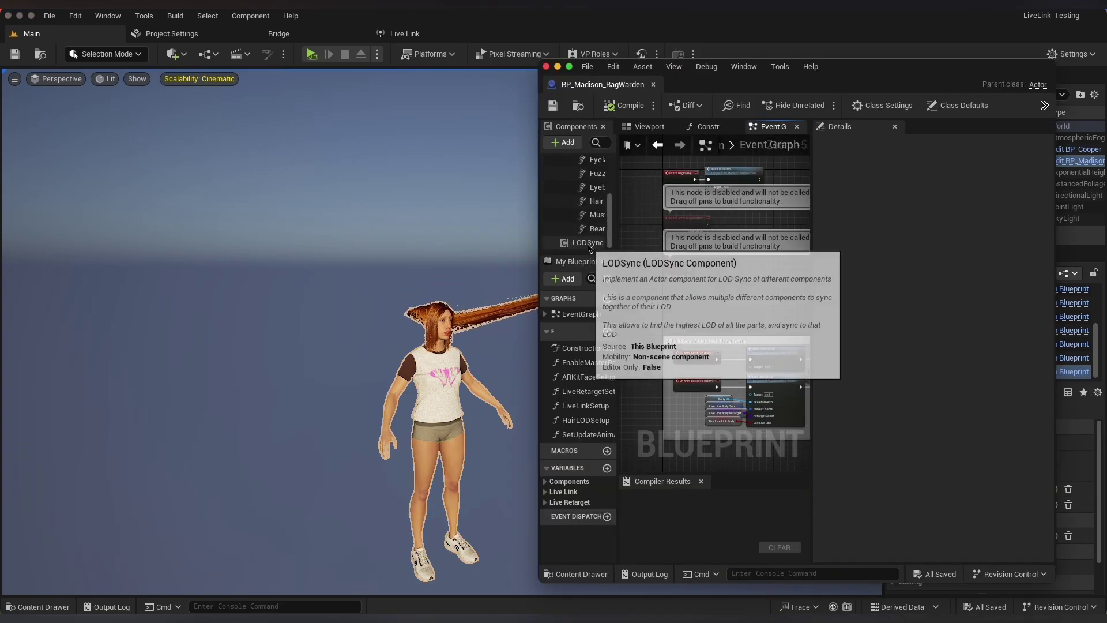
pyautogui.click(587, 242)
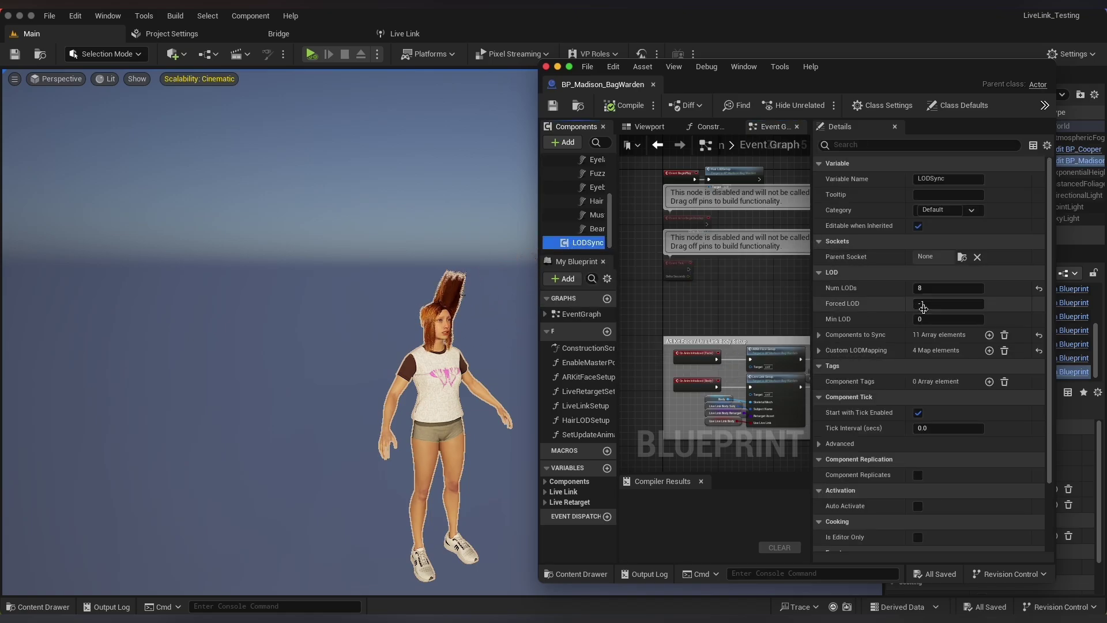
# Set LODSync's Forced LOD to 1, then compile, save and close the Blueprint
pyautogui.click(928, 305)
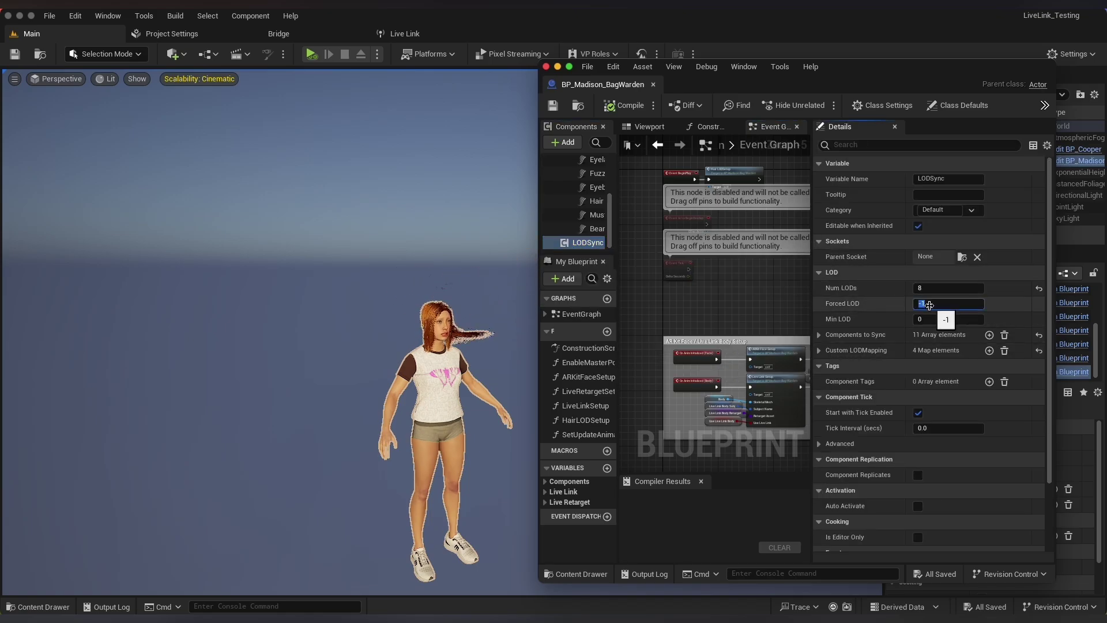
pyautogui.write('1')
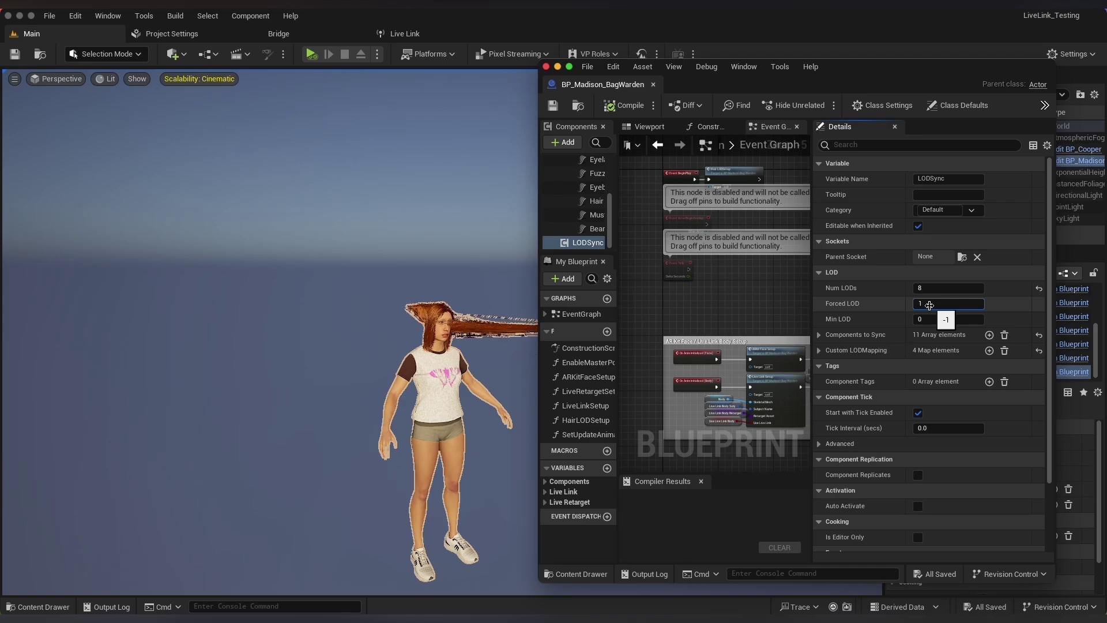
pyautogui.press('Return')
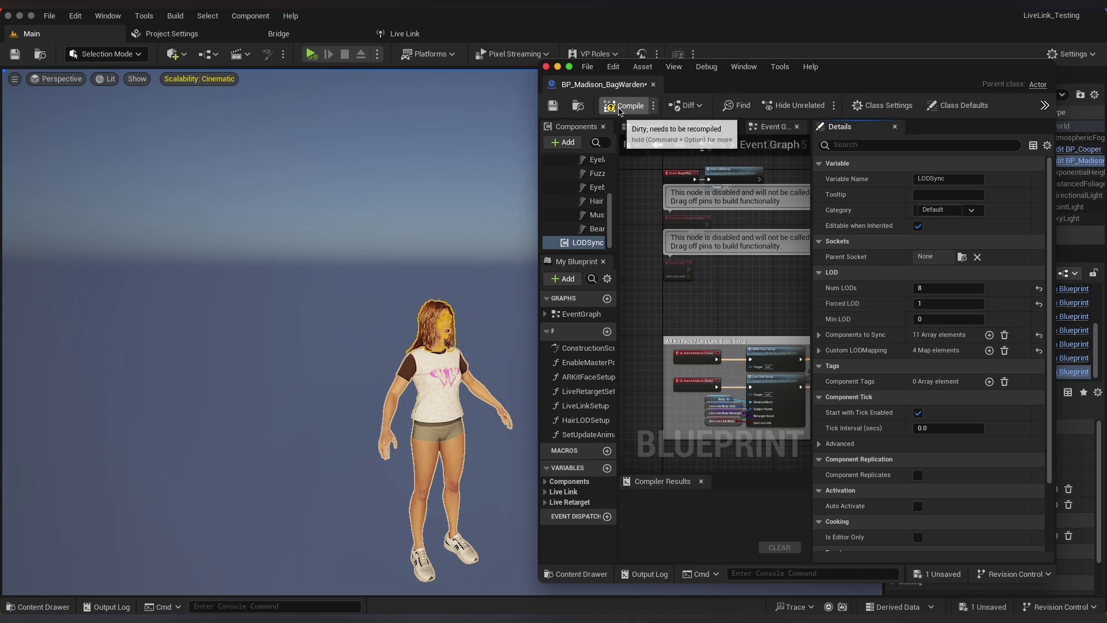
pyautogui.click(621, 106)
pyautogui.click(552, 106)
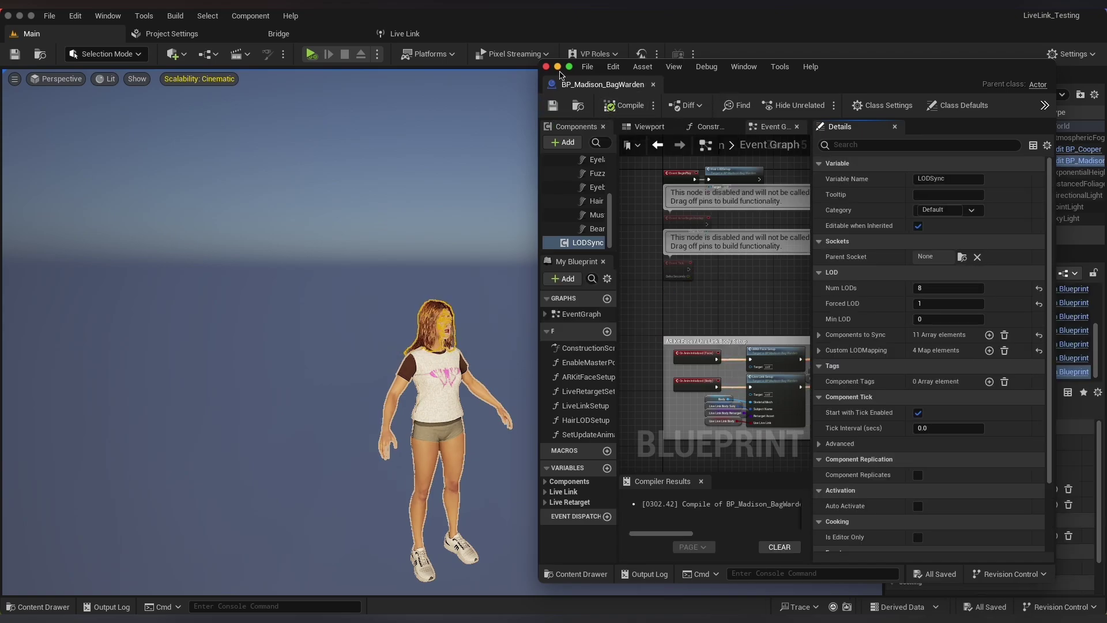
pyautogui.click(546, 66)
# Deselect the MetaHuman in the level so her animated hair shows unobstructed
pyautogui.click(561, 175)
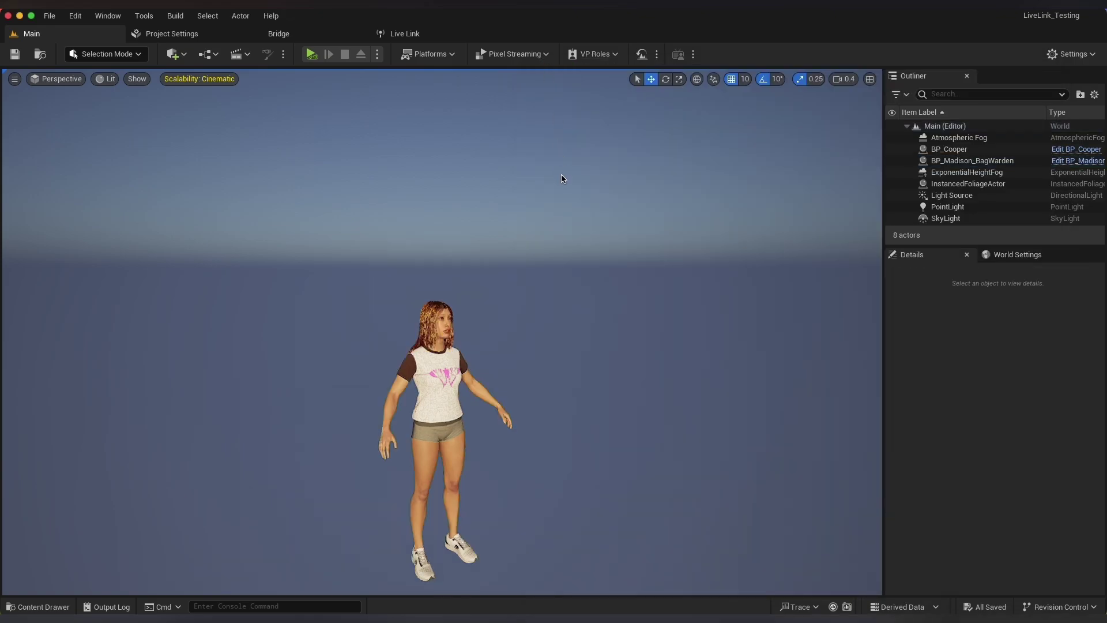